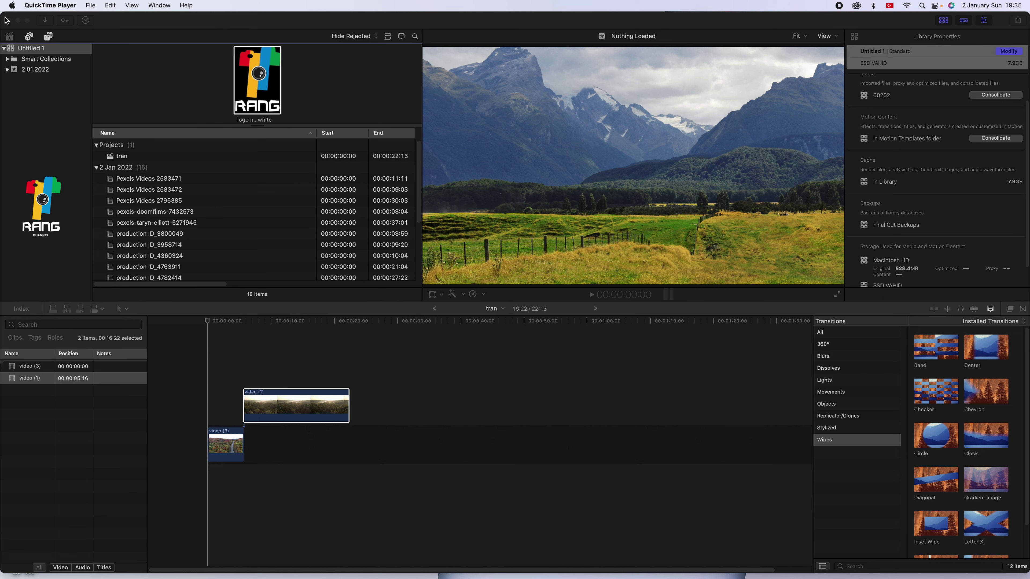
# Step: Minimize the Final Cut Pro window to the Dock to reveal the desktop
pyautogui.click(18, 22)
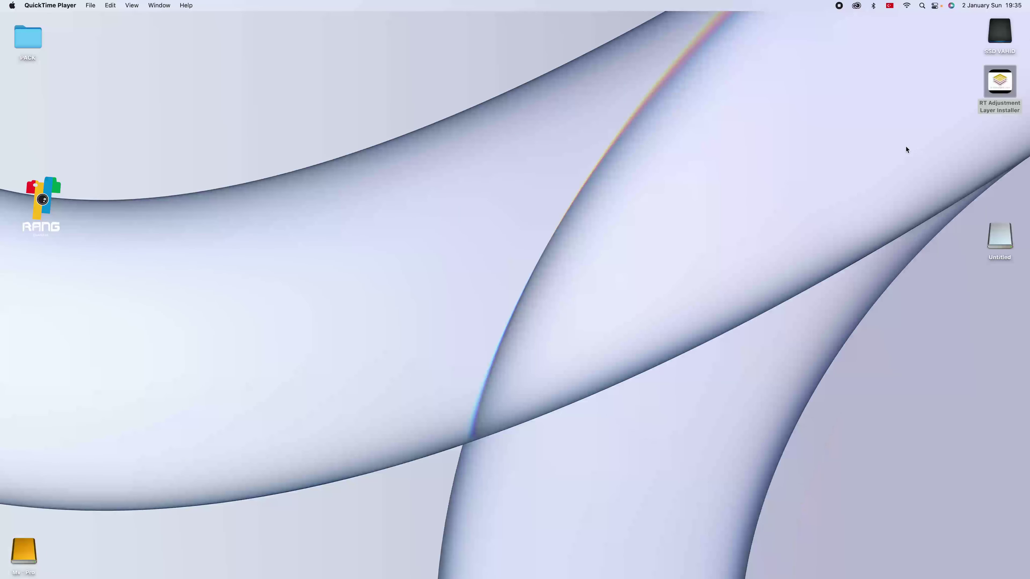
# Step: Select the RT Adjustment Layer Installer, then restore the 'tran' project window from the Dock
pyautogui.click(1012, 82)
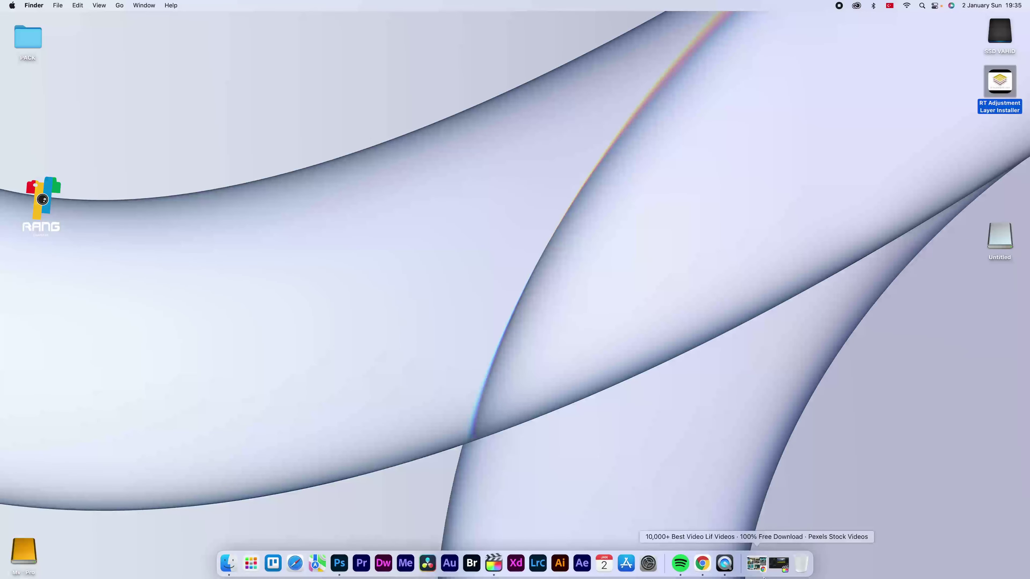
pyautogui.click(798, 566)
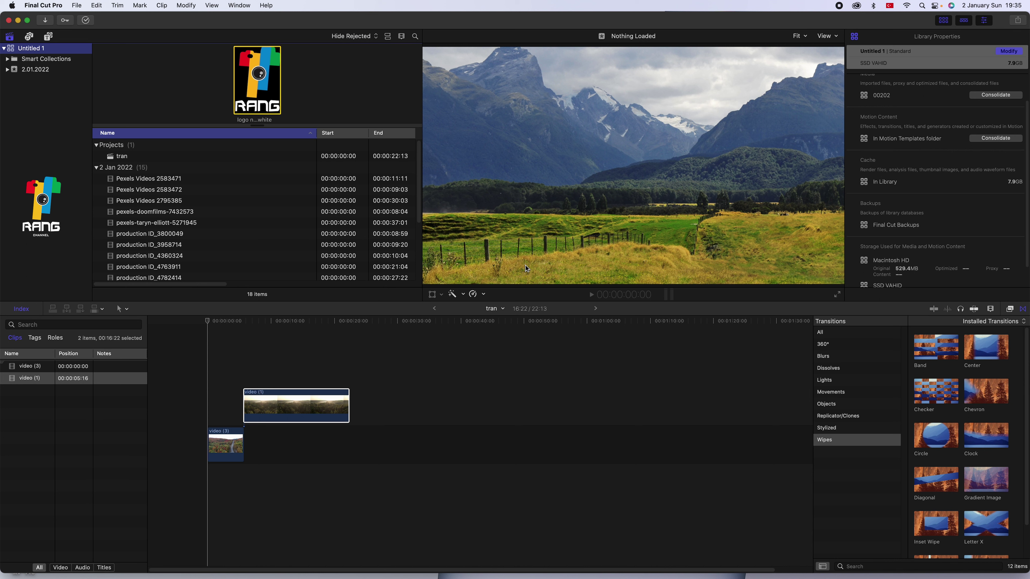
# Step: With video (3) selected, filter the Titles browser by 'ad' to show RT Adjustment Layer
pyautogui.click(227, 448)
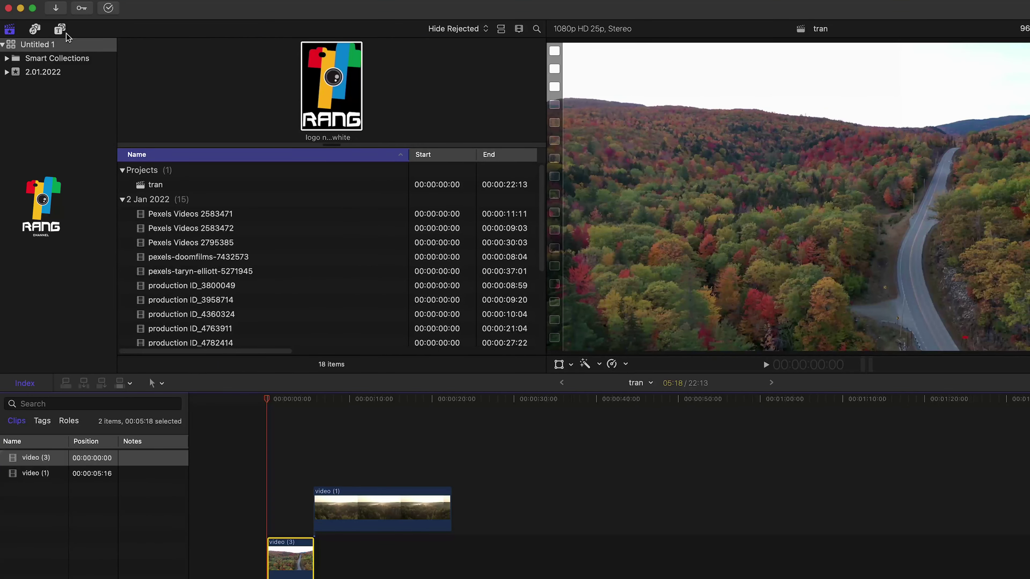
pyautogui.click(62, 32)
pyautogui.click(36, 58)
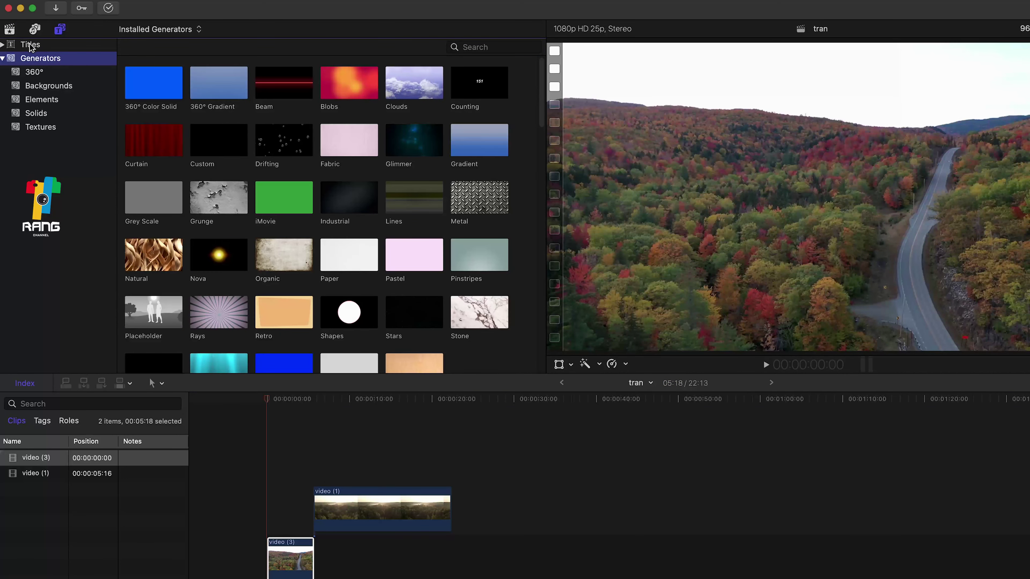
pyautogui.click(30, 47)
pyautogui.click(468, 46)
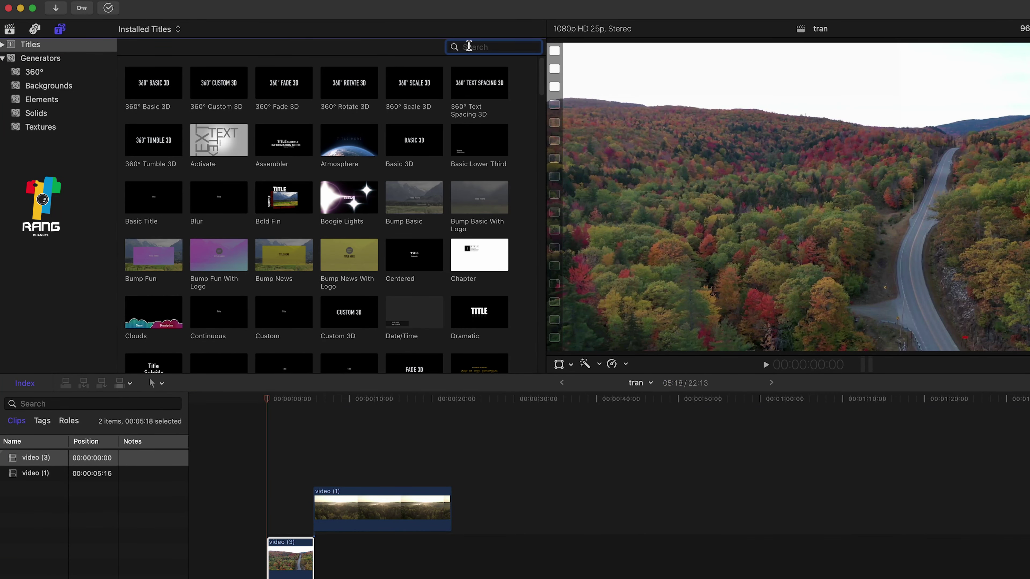
pyautogui.write('ad')
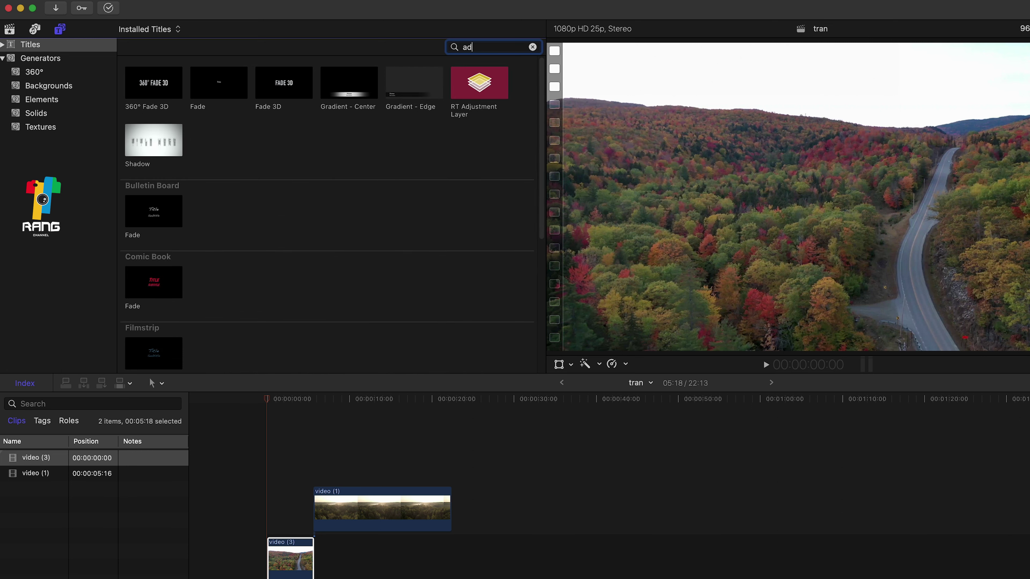
# Step: Place RT Adjustment Layer above video (1), play it back, and trim the end of video (3)
pyautogui.click(484, 85)
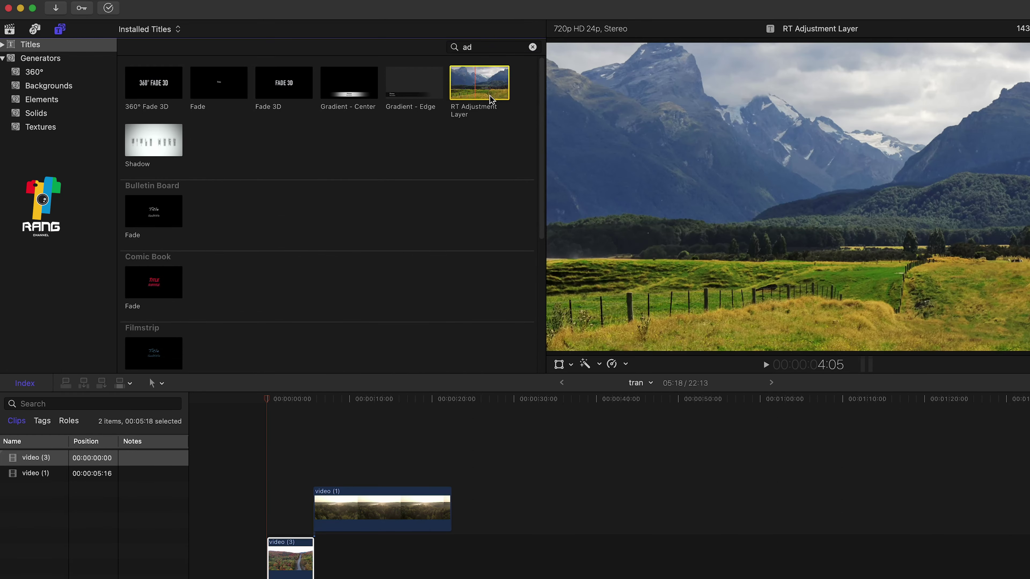
pyautogui.moveTo(486, 86); pyautogui.dragTo(286, 477)
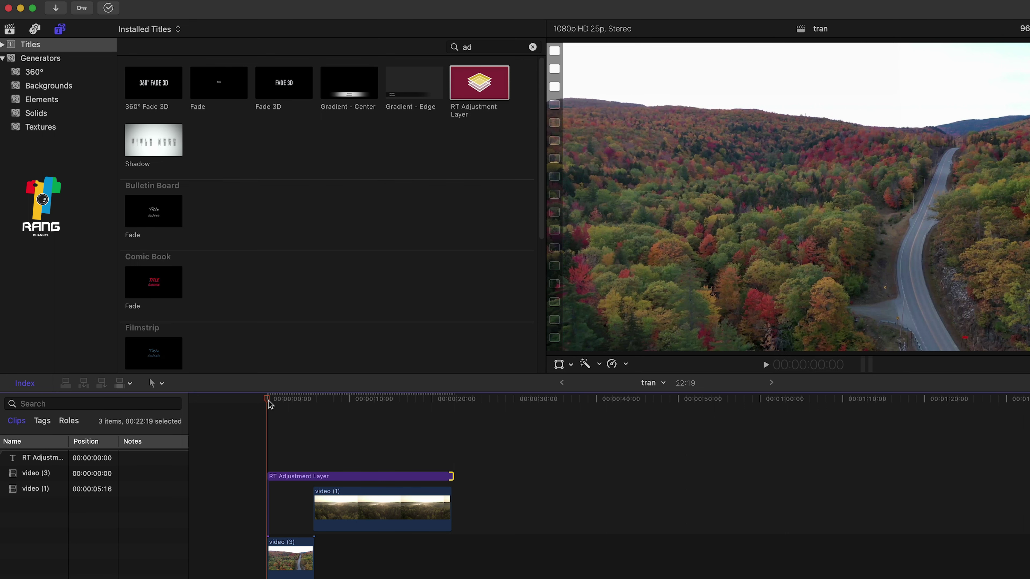
pyautogui.click(350, 477)
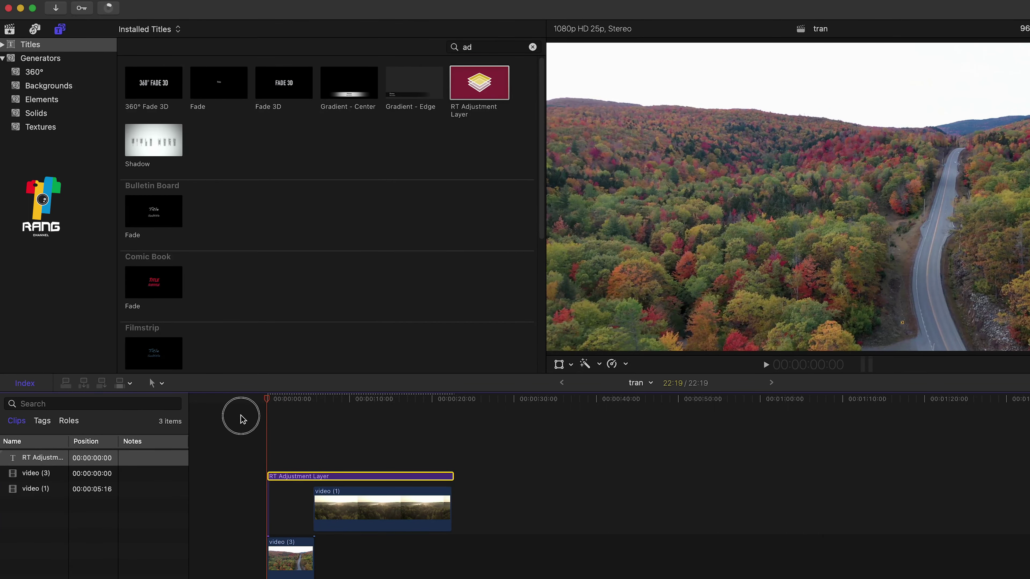
pyautogui.press('space')
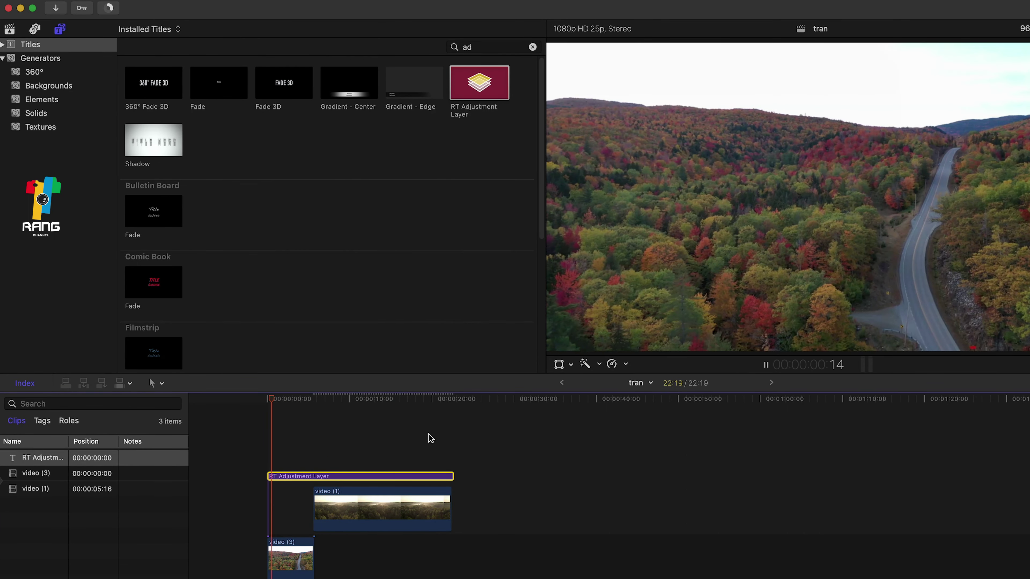
pyautogui.press('space')
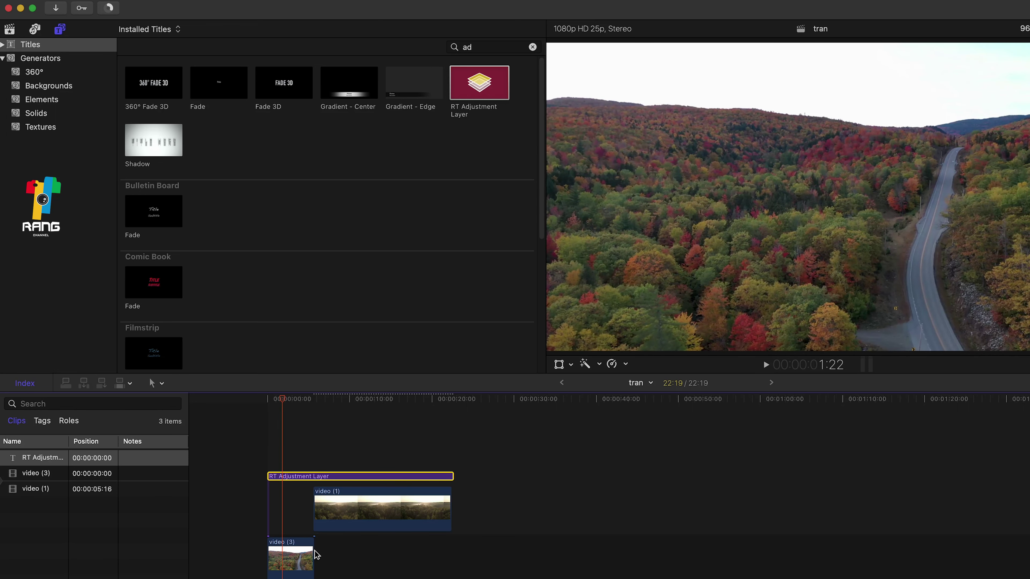
pyautogui.moveTo(314, 555); pyautogui.dragTo(284, 555)
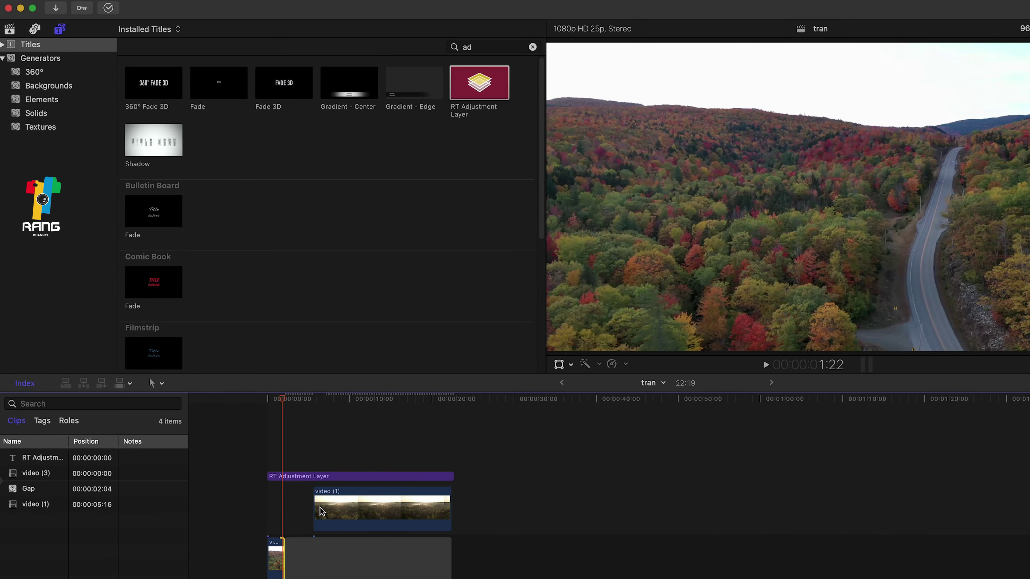
# Step: Trim video (1)'s start, move it to 00:00:01:20, and play the timeline from the start
pyautogui.moveTo(321, 512)
pyautogui.mouseDown()
pyautogui.moveTo(421, 510)
pyautogui.moveTo(297, 512)
pyautogui.mouseUp()
pyautogui.click(252, 413)
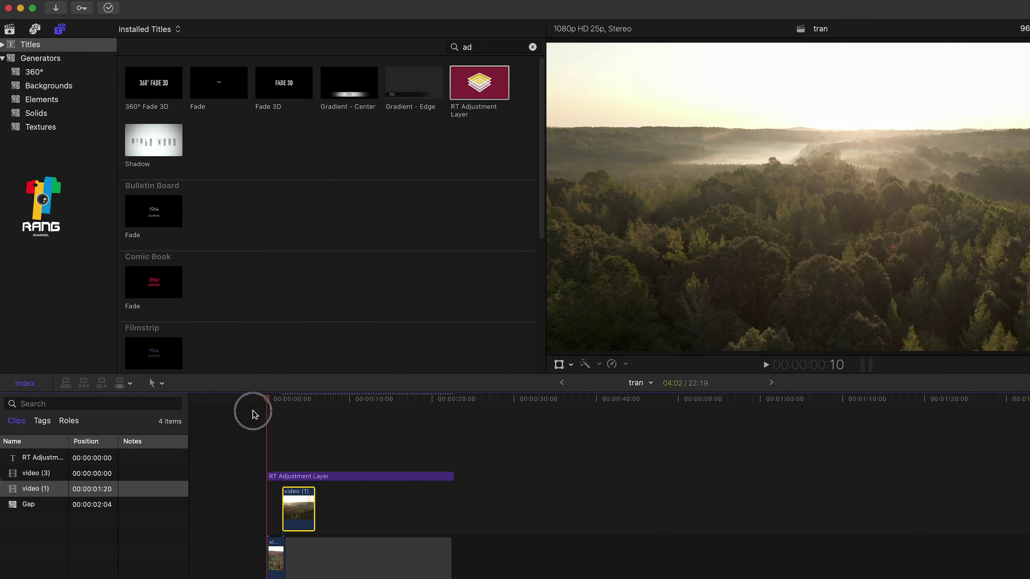
pyautogui.press('space')
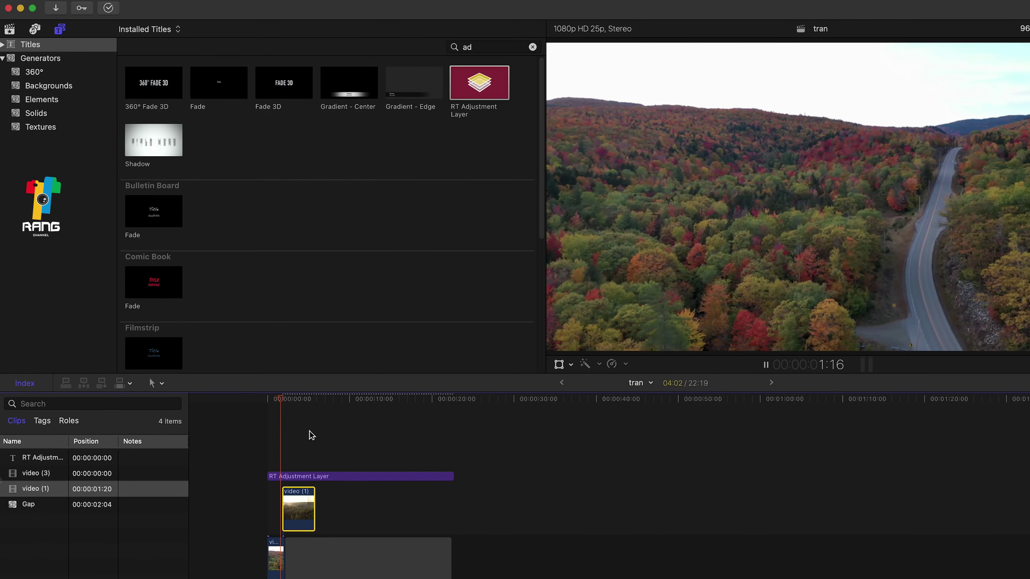
pyautogui.press('space')
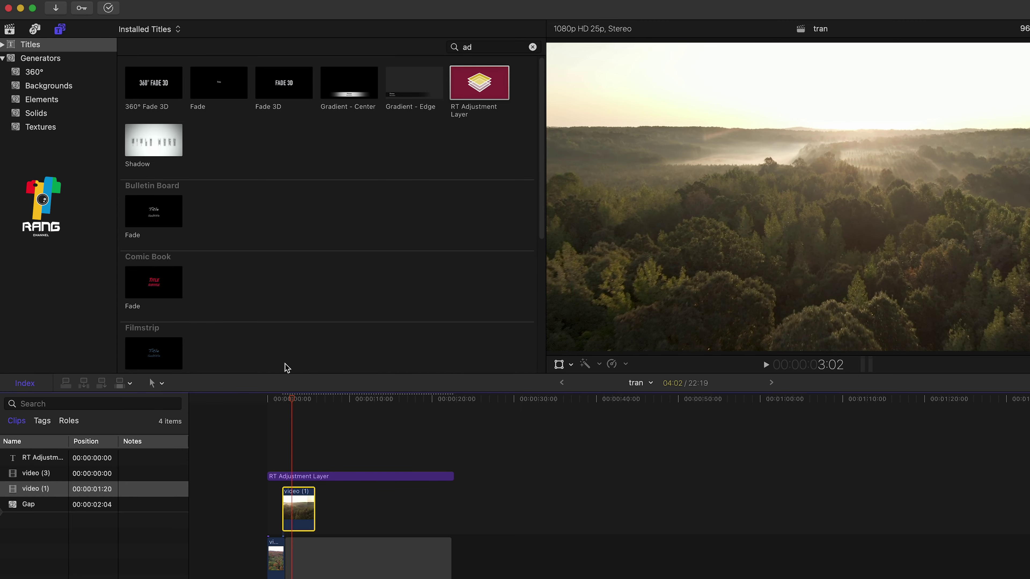
pyautogui.click(270, 402)
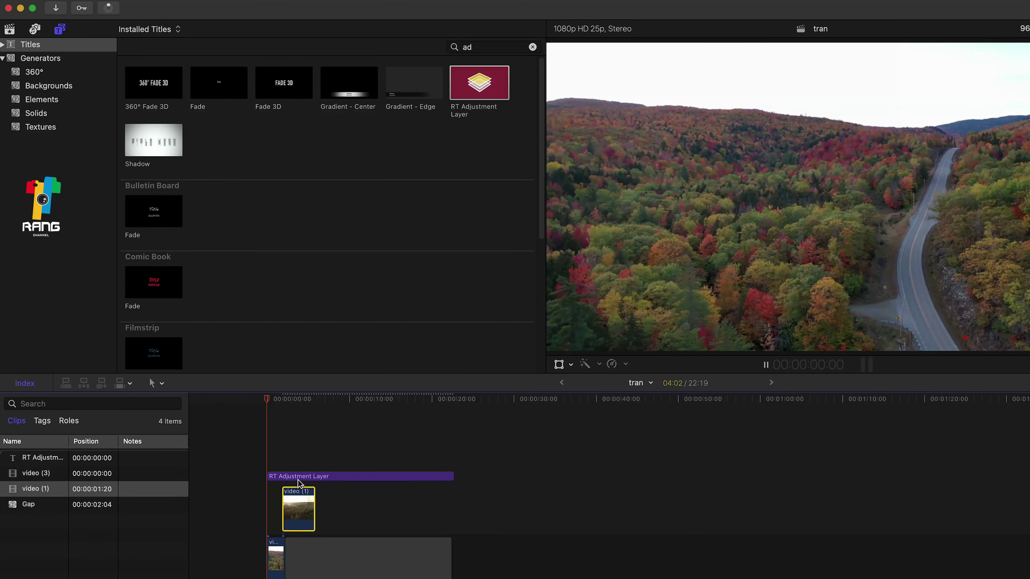
pyautogui.press('space')
pyautogui.press('space')
pyautogui.click(164, 389)
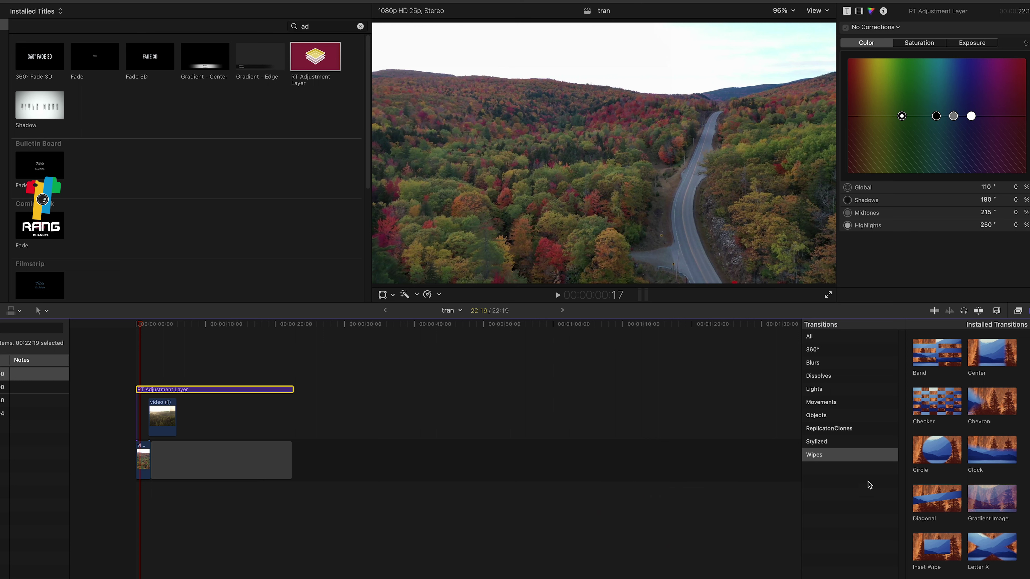
# Step: Apply the Gaussian blur to the RT Adjustment Layer and scrub the timeline to check it
pyautogui.click(1017, 311)
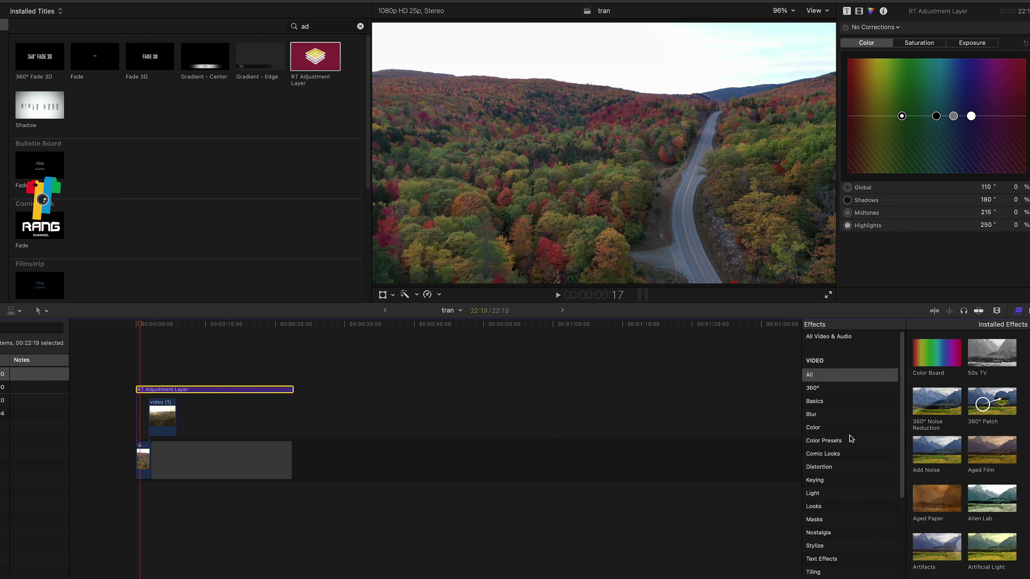
pyautogui.click(854, 419)
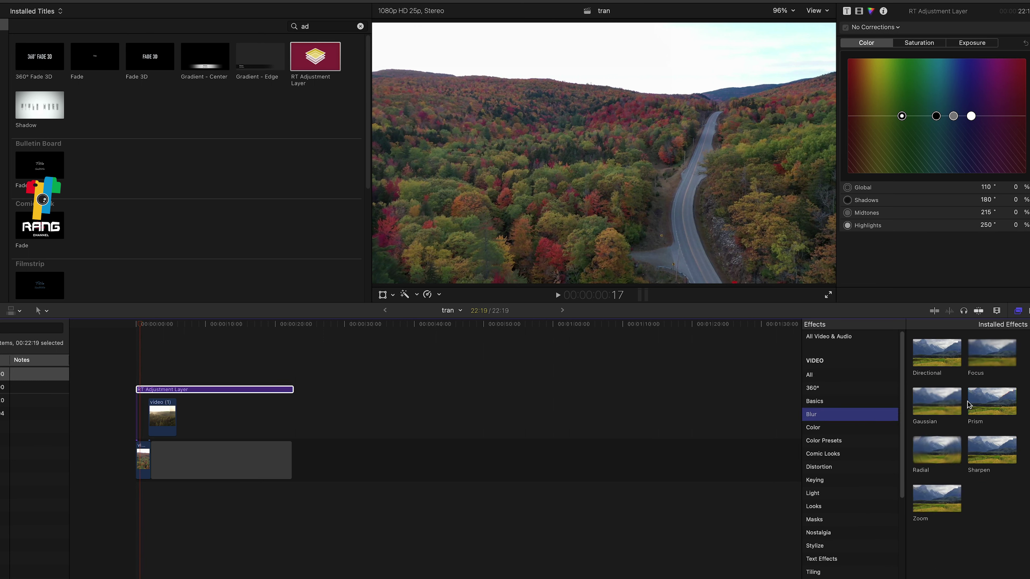
pyautogui.moveTo(940, 403); pyautogui.dragTo(226, 390)
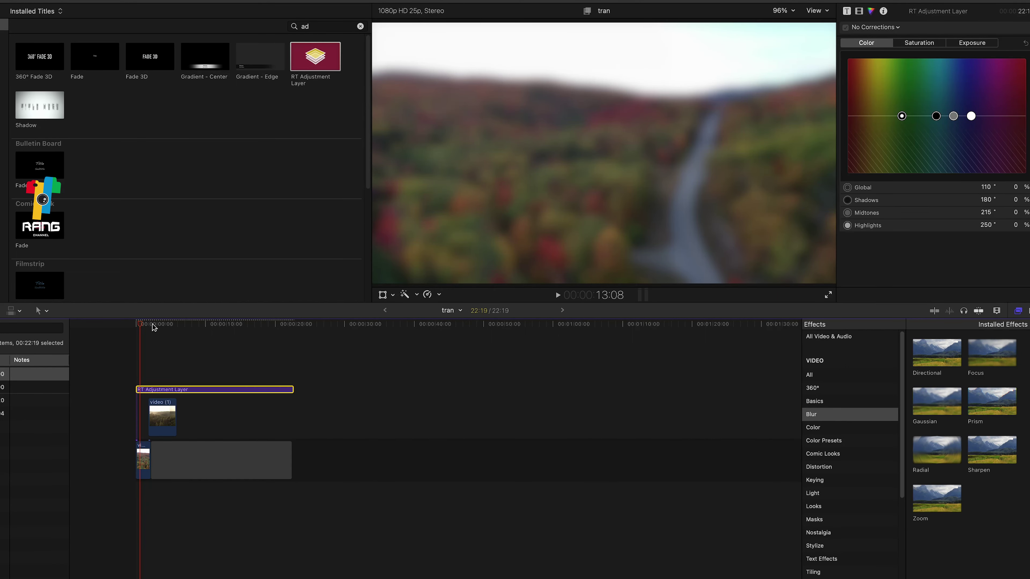
pyautogui.moveTo(141, 324)
pyautogui.mouseDown()
pyautogui.moveTo(145, 337)
pyautogui.moveTo(135, 335)
pyautogui.mouseUp()
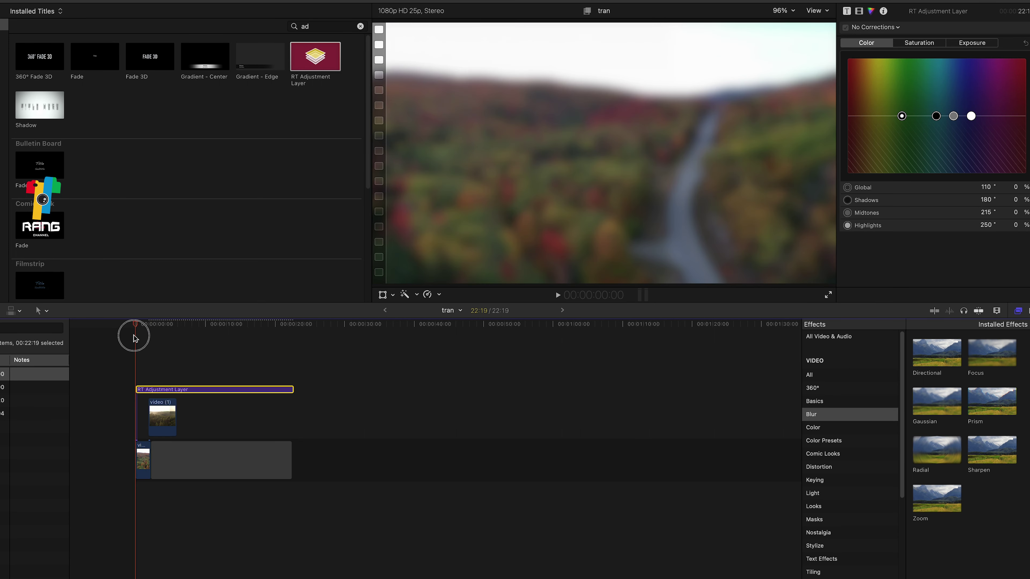
pyautogui.click(858, 12)
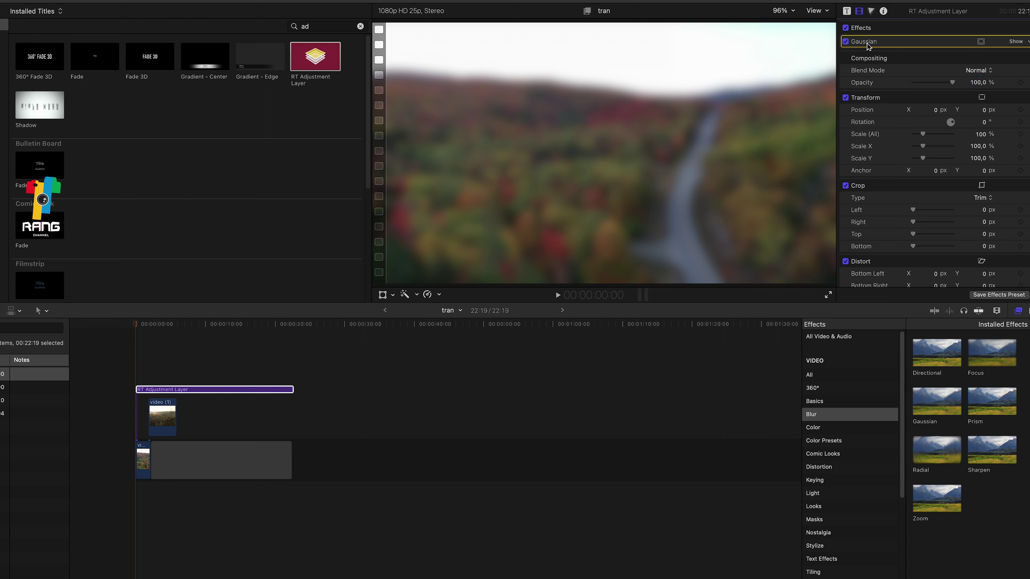
# Step: Delete the blurred adjustment layer and browse Comic Looks, Color Presets, Keying and Light effects
pyautogui.press('Delete')
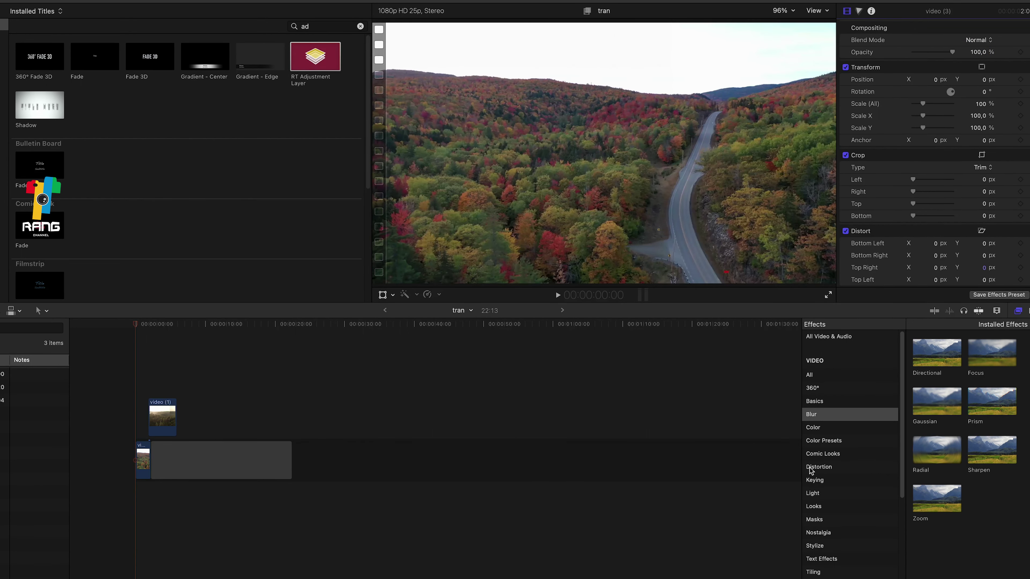
pyautogui.click(822, 455)
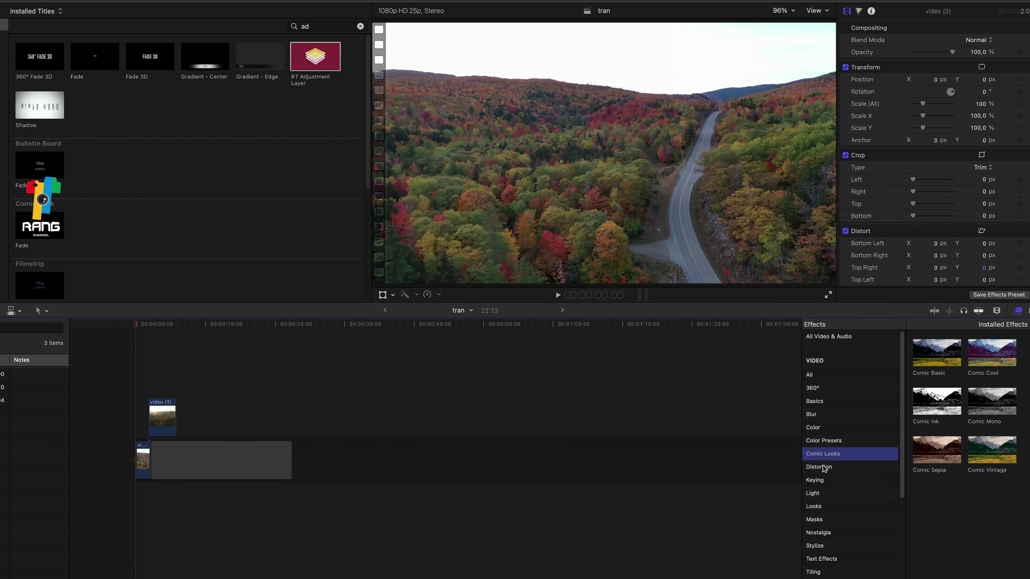
pyautogui.click(818, 441)
pyautogui.click(817, 480)
pyautogui.click(817, 495)
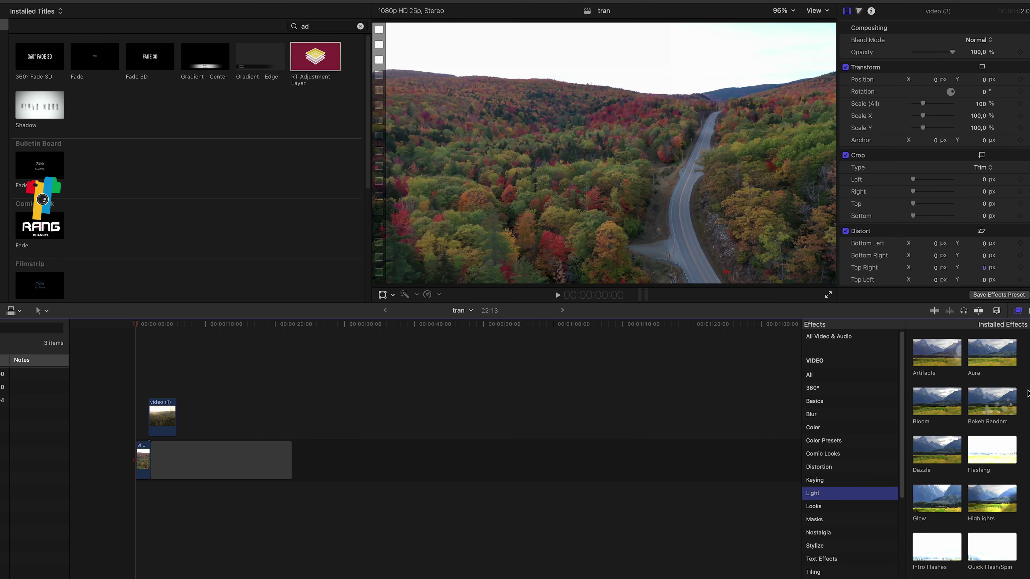
# Step: Preview Aura and Flashing, then place a new RT Adjustment Layer above the clips at the start
pyautogui.click(998, 357)
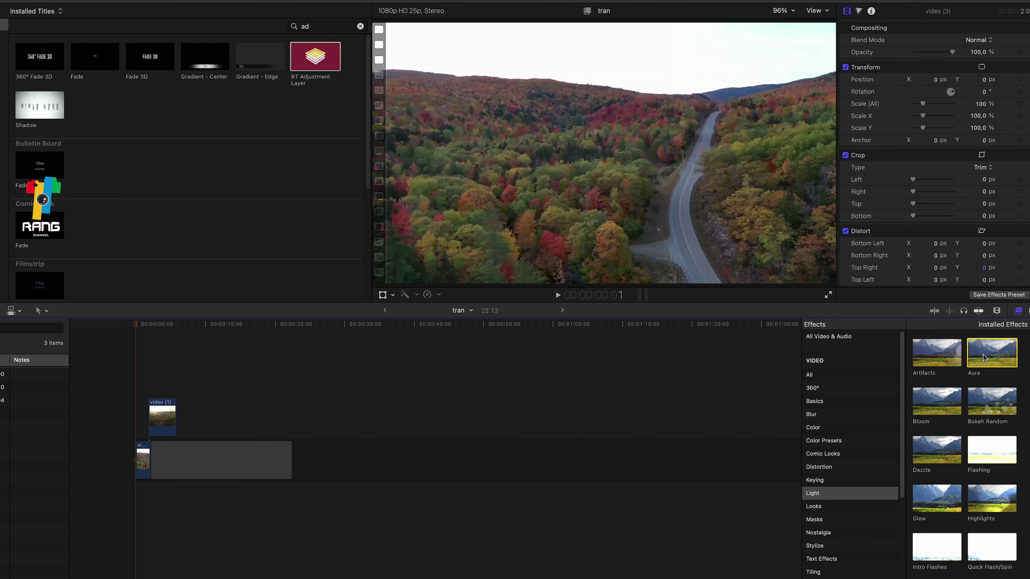
pyautogui.click(993, 456)
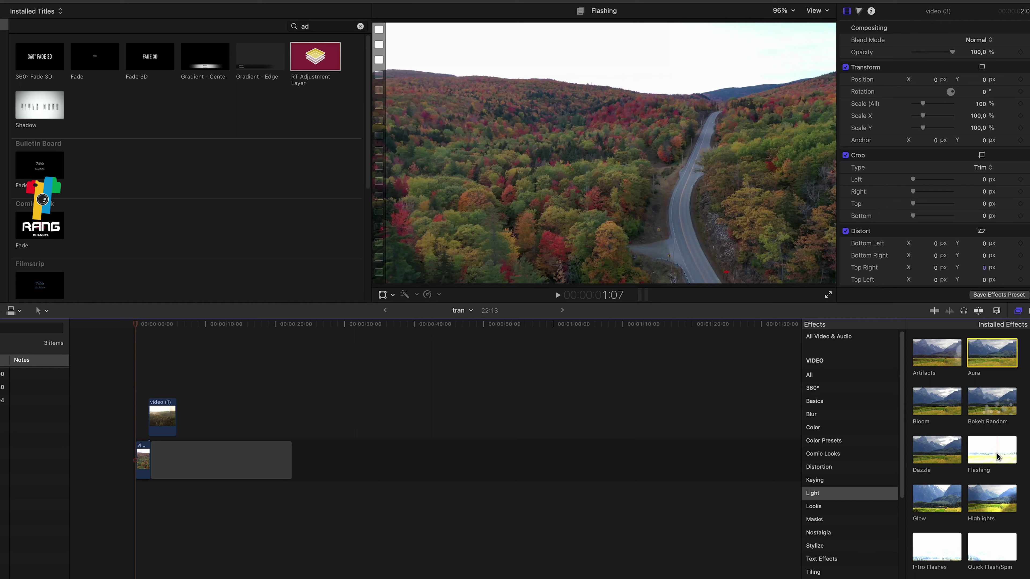
pyautogui.moveTo(983, 454); pyautogui.dragTo(1026, 379)
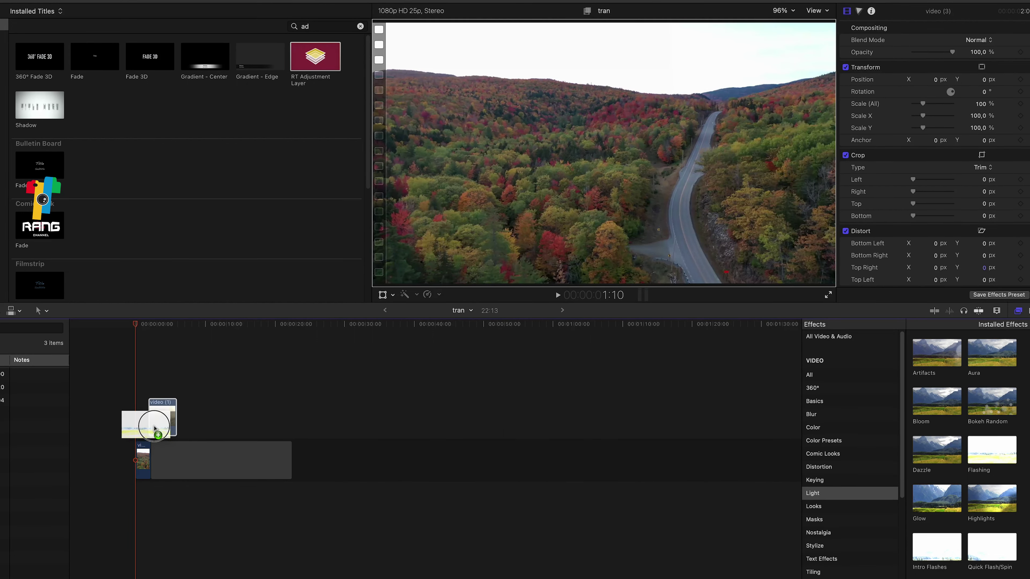
pyautogui.moveTo(314, 59)
pyautogui.mouseDown()
pyautogui.moveTo(94, 361)
pyautogui.moveTo(107, 389)
pyautogui.mouseUp()
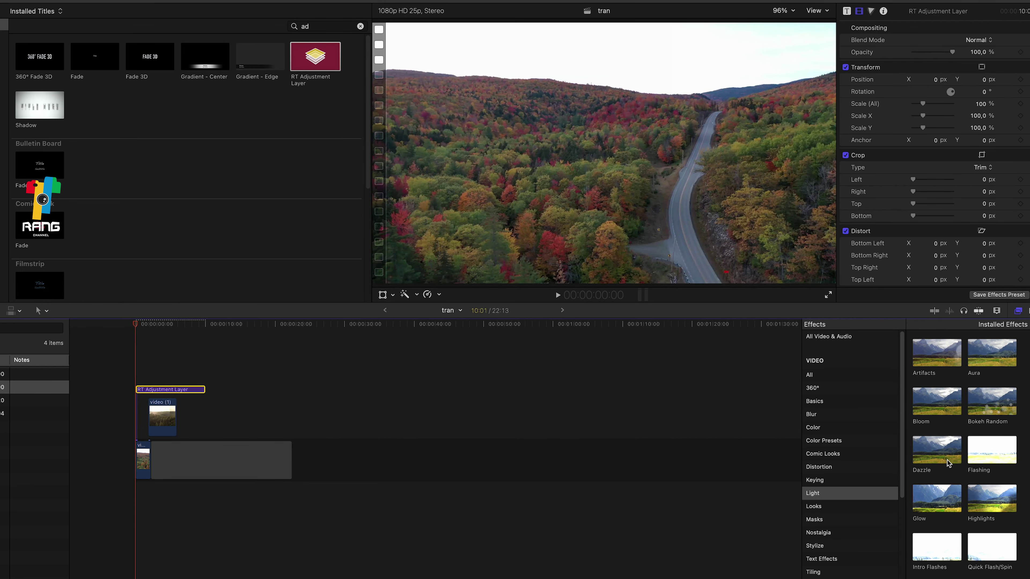
# Step: Apply the Flashing effect to the RT Adjustment Layer and play the project back from the start
pyautogui.moveTo(981, 453); pyautogui.dragTo(173, 392)
pyautogui.moveTo(135, 324); pyautogui.dragTo(167, 336)
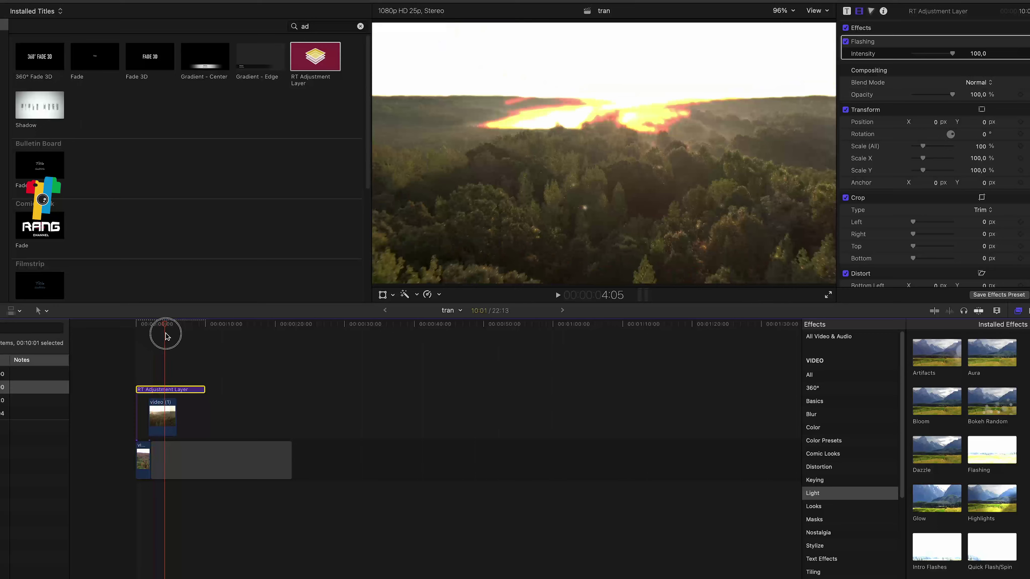
pyautogui.click(131, 347)
pyautogui.press('space')
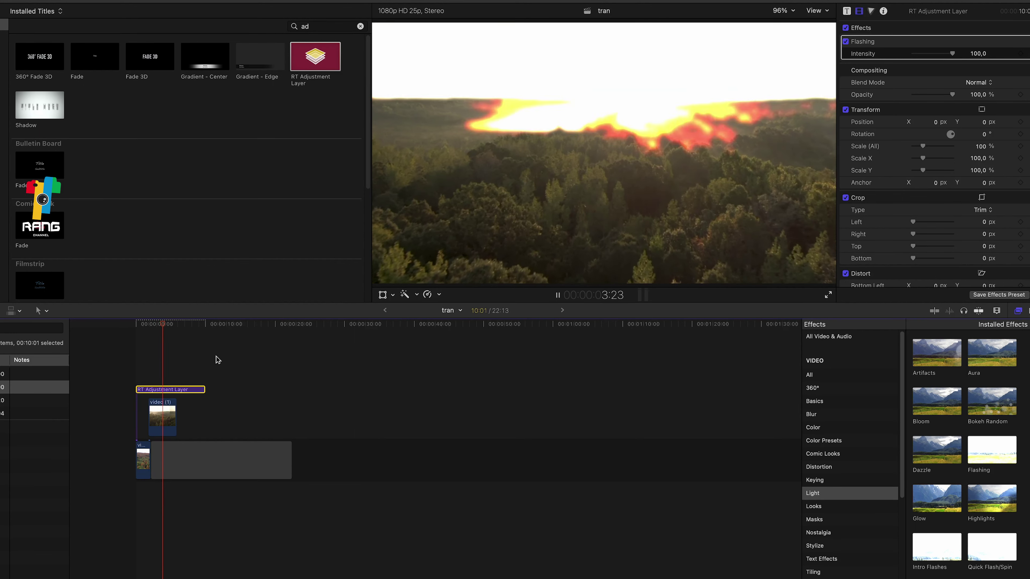
pyautogui.press('space')
# Step: Remove the Flashing effect from the RT Adjustment Layer and open its Color inspector
pyautogui.click(887, 43)
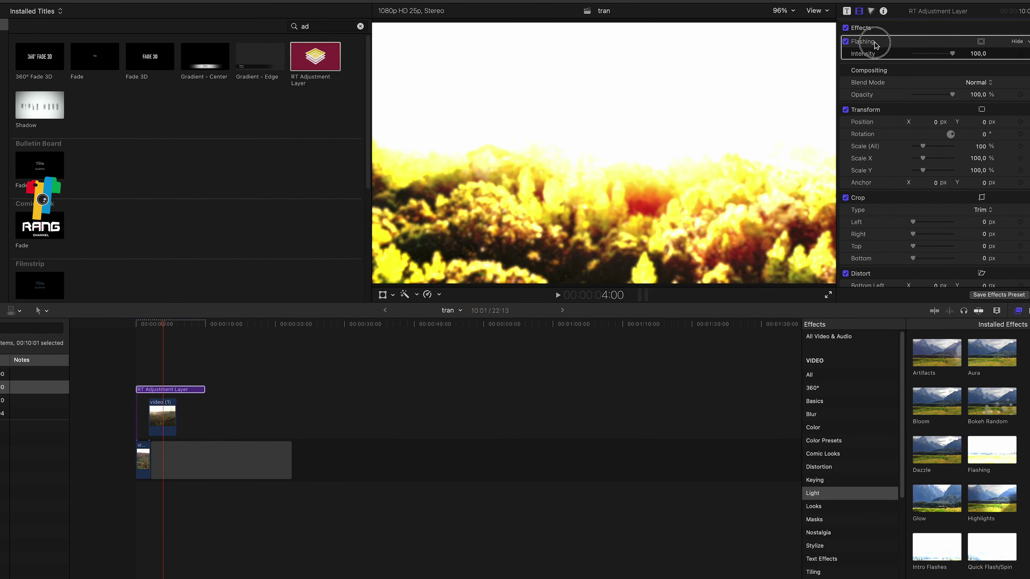
pyautogui.press('Delete')
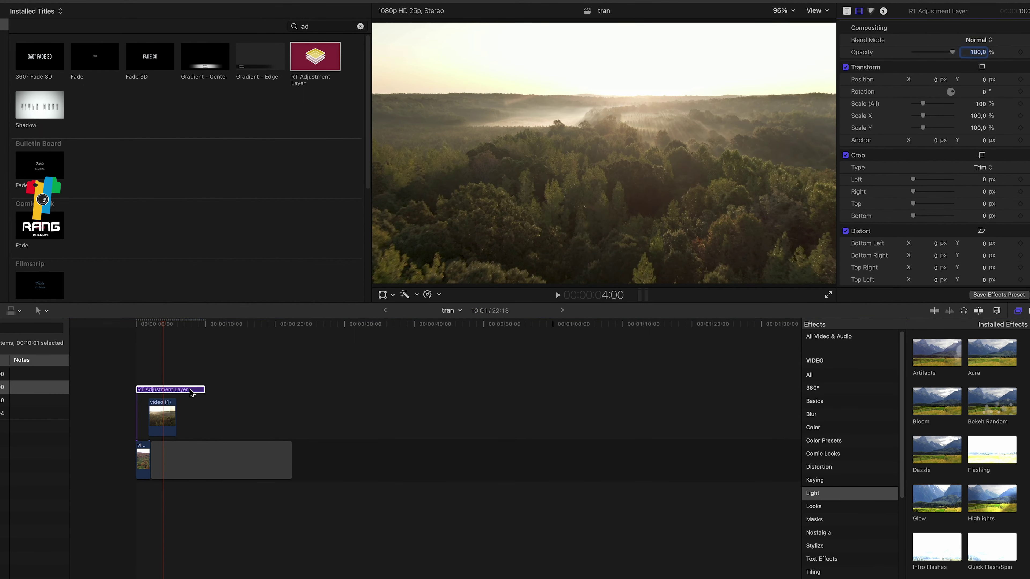
pyautogui.click(191, 392)
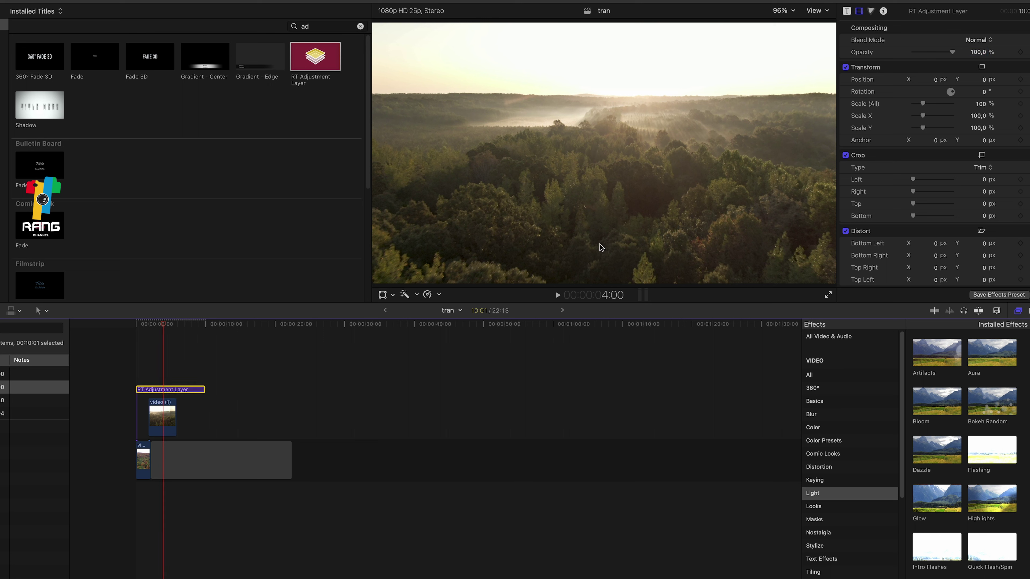
pyautogui.click(859, 11)
# Step: Shift the Color Board global balance, add Color Wheels nudging Global toward red, and return to start
pyautogui.moveTo(919, 116)
pyautogui.mouseDown()
pyautogui.moveTo(901, 127)
pyautogui.moveTo(899, 104)
pyautogui.moveTo(933, 122)
pyautogui.moveTo(953, 107)
pyautogui.moveTo(979, 126)
pyautogui.mouseUp()
pyautogui.click(892, 27)
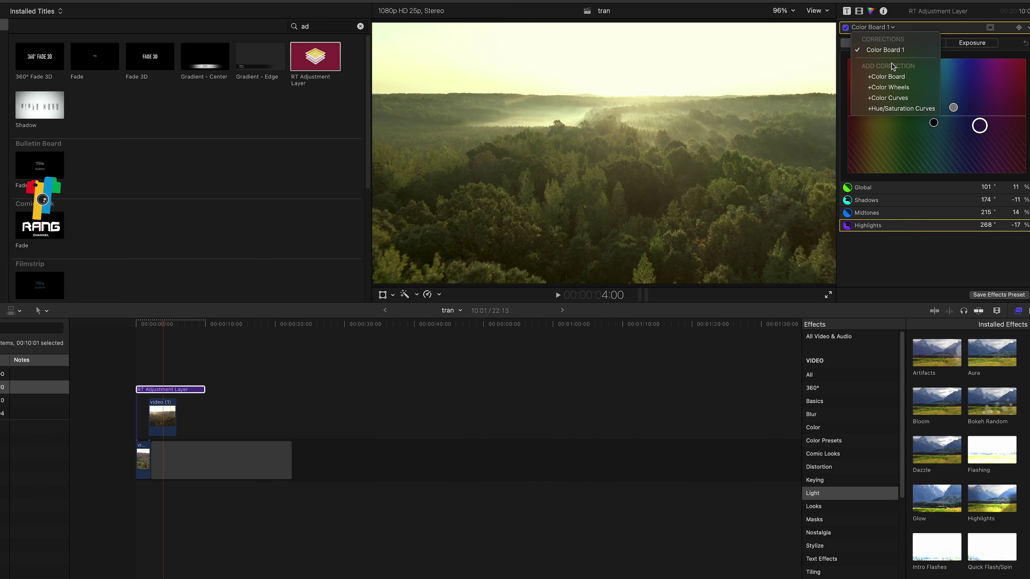
pyautogui.click(899, 89)
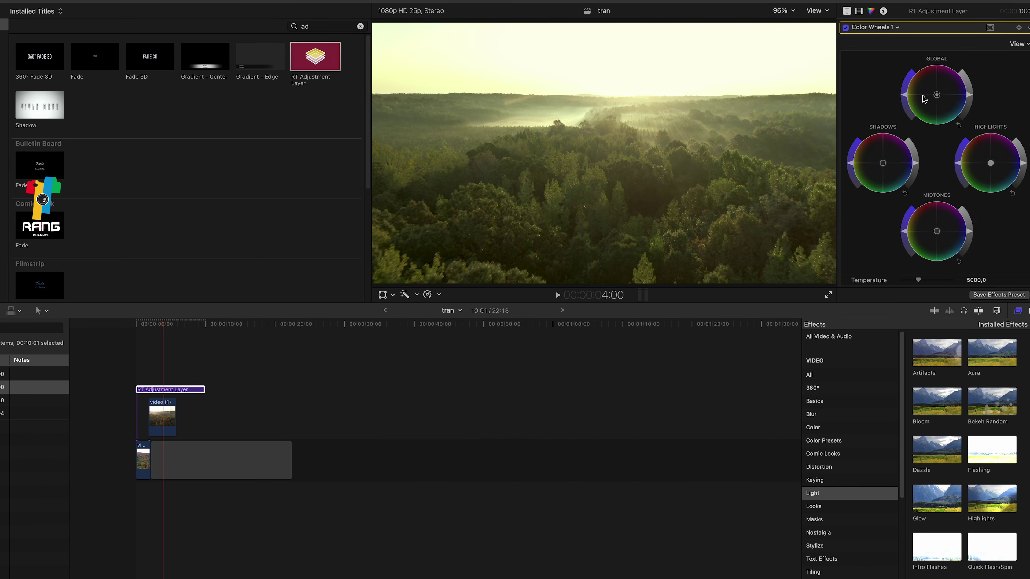
pyautogui.moveTo(936, 94); pyautogui.dragTo(936, 93)
pyautogui.moveTo(149, 329); pyautogui.dragTo(142, 343)
pyautogui.click(151, 390)
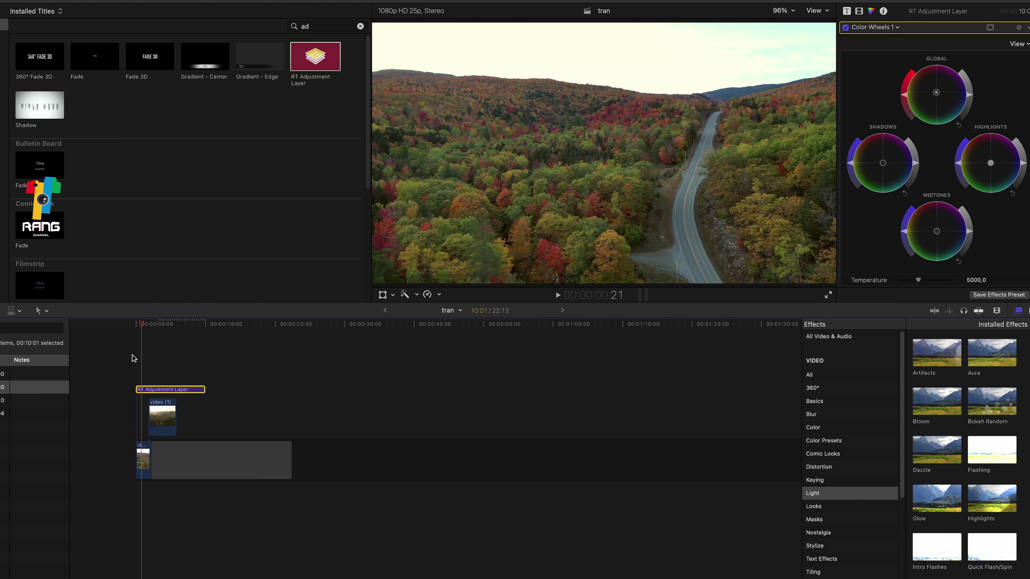
pyautogui.click(136, 325)
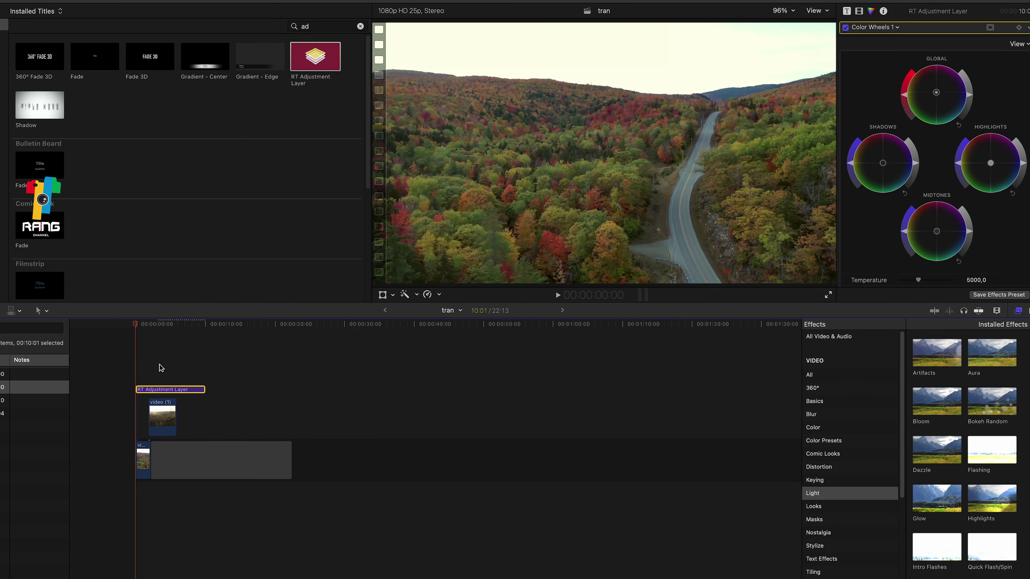
pyautogui.scroll(5, 122, 377)
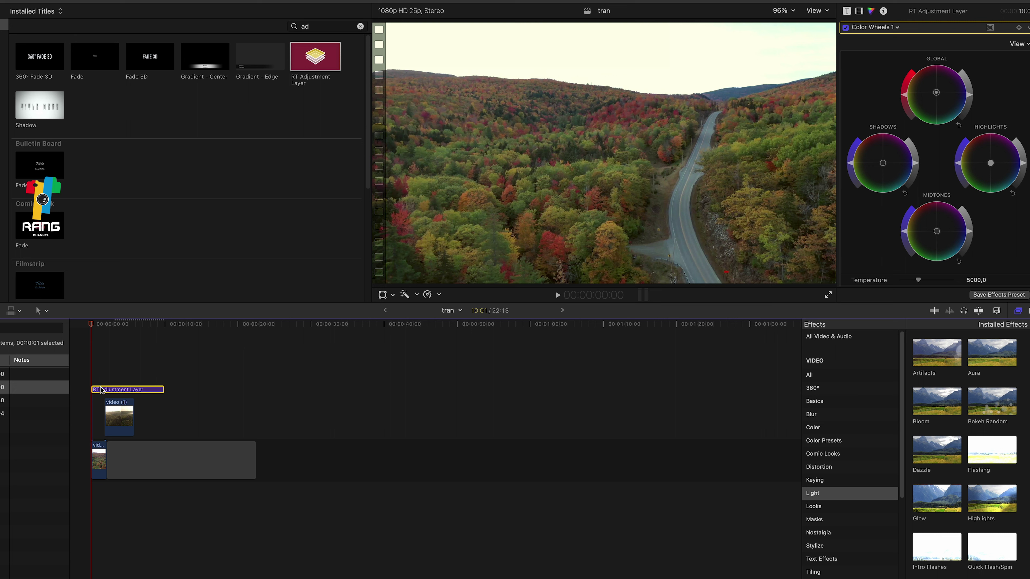
# Step: Lower the clip height with the Clip Appearance slider, then reselect the RT Adjustment Layer
pyautogui.click(88, 323)
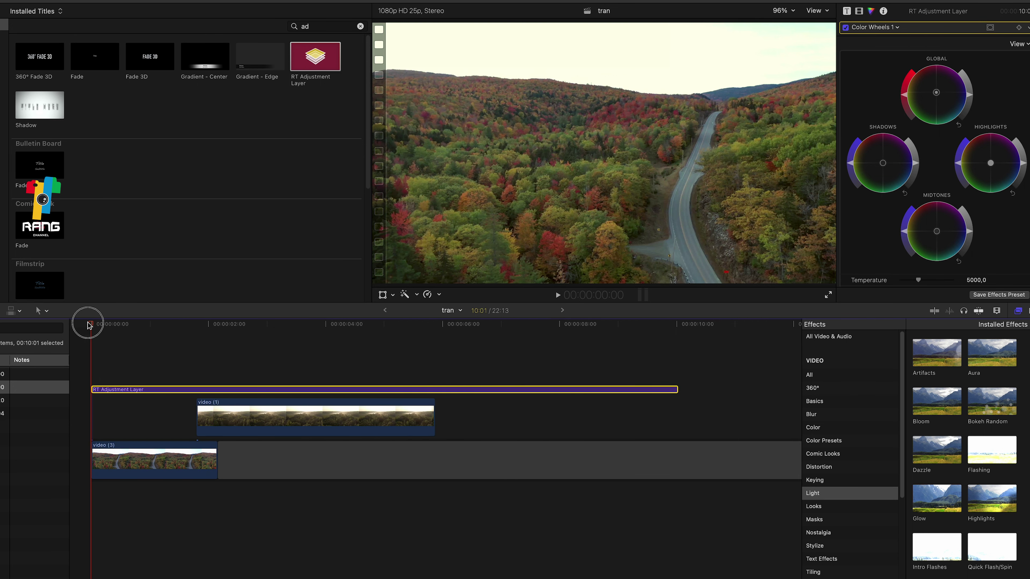
pyautogui.click(996, 313)
pyautogui.moveTo(940, 378); pyautogui.dragTo(932, 378)
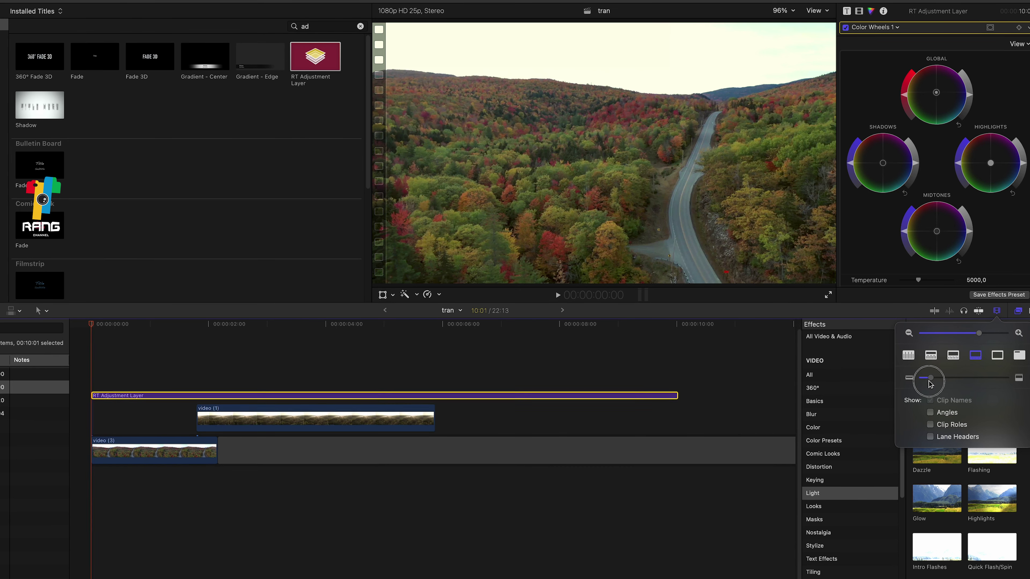
pyautogui.click(92, 327)
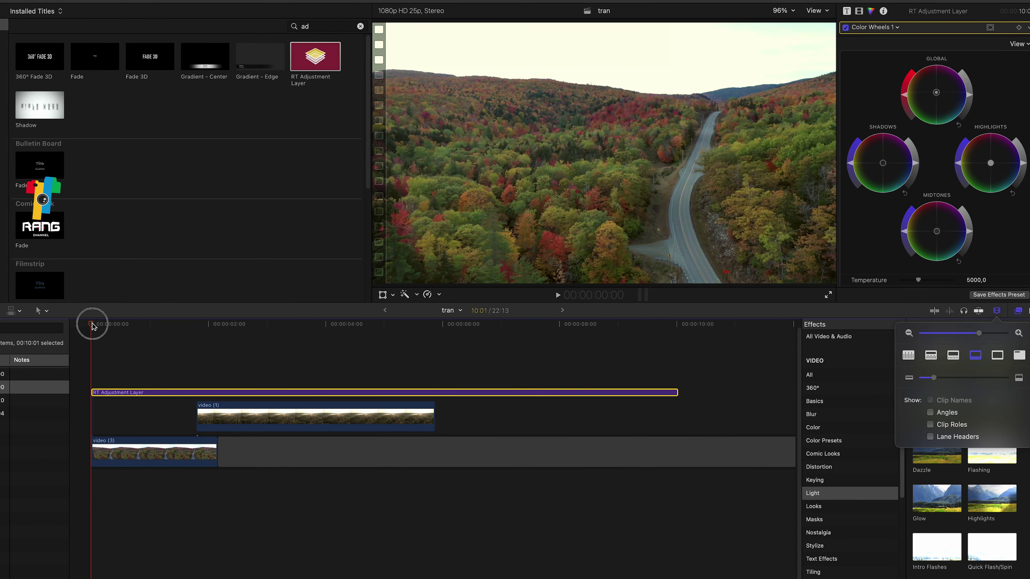
pyautogui.click(129, 394)
# Step: Disable the adjustment layer with V and play back to compare the grade
pyautogui.press('super+equal')
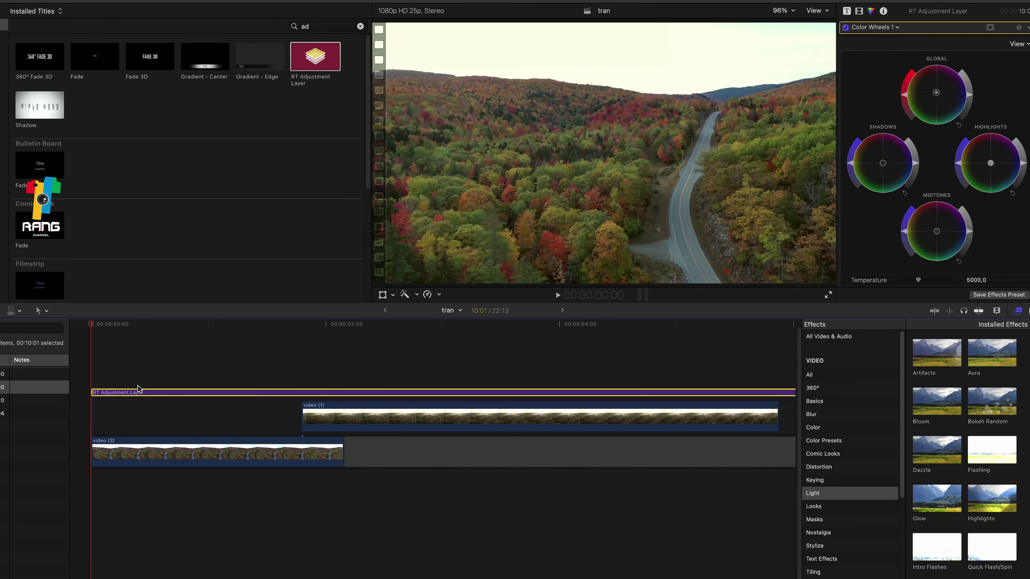
pyautogui.press('v')
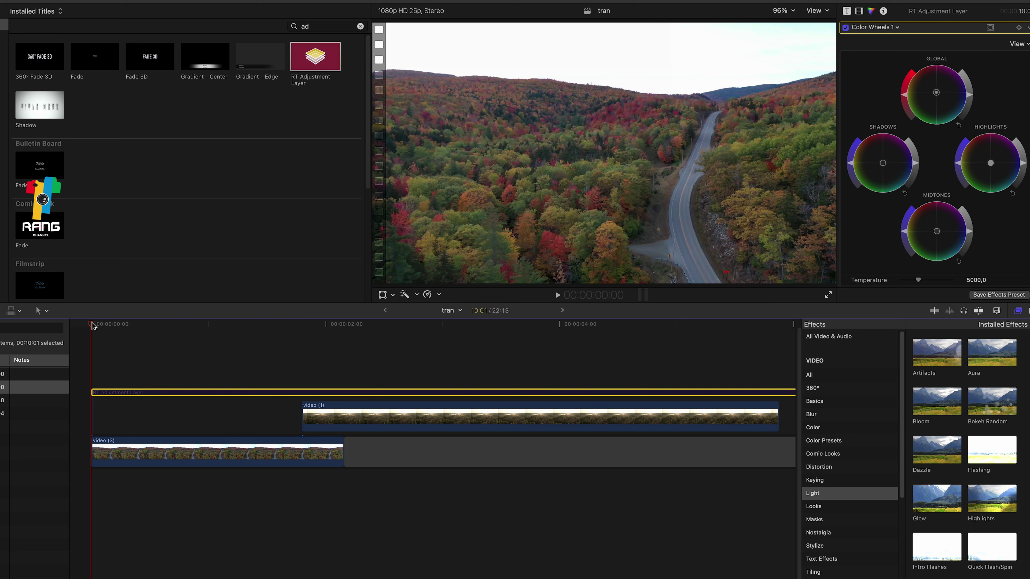
pyautogui.moveTo(93, 326); pyautogui.dragTo(104, 333)
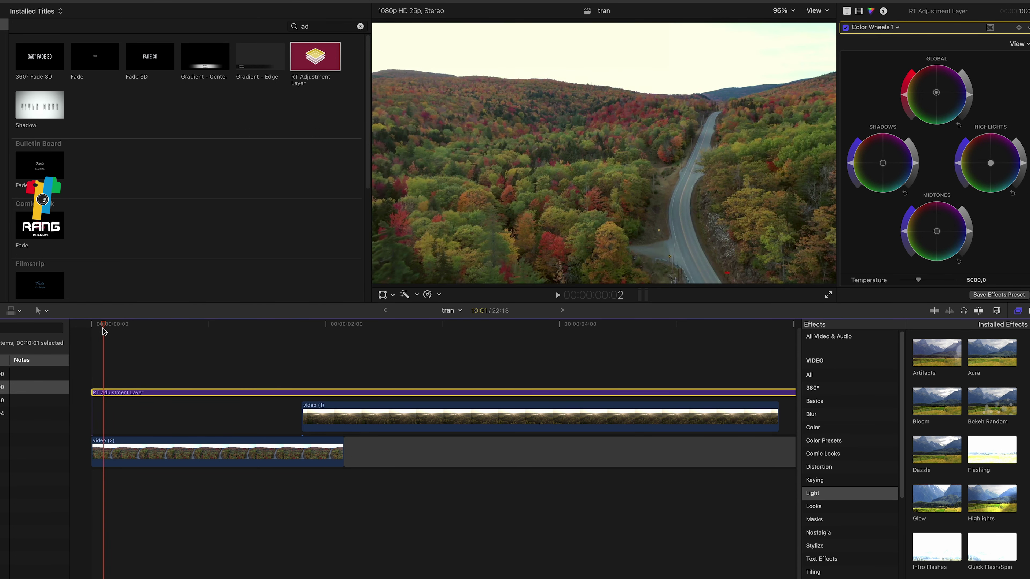
pyautogui.press('space')
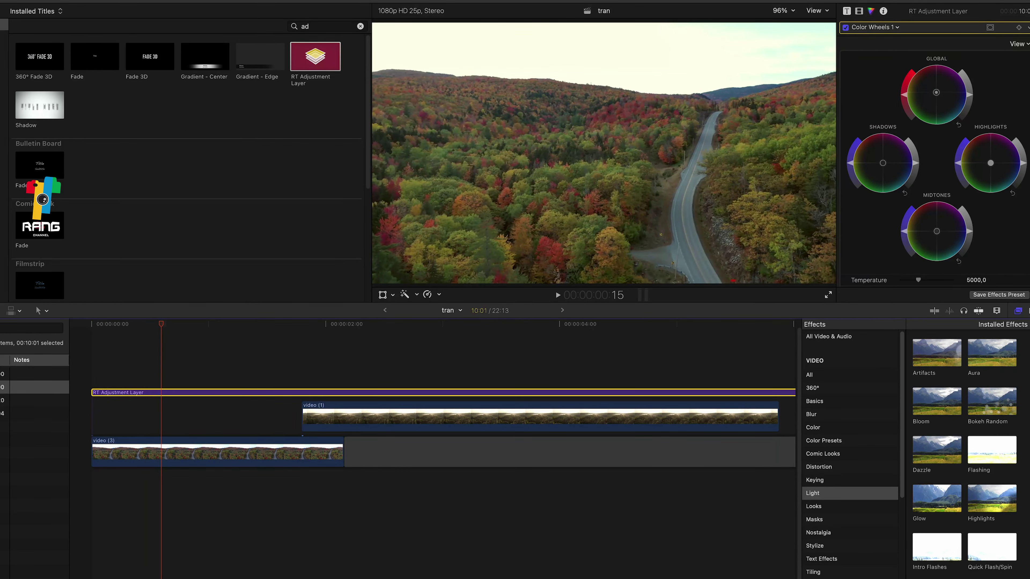
pyautogui.press('super+minus')
pyautogui.press('super+equal')
pyautogui.press('super+equal')
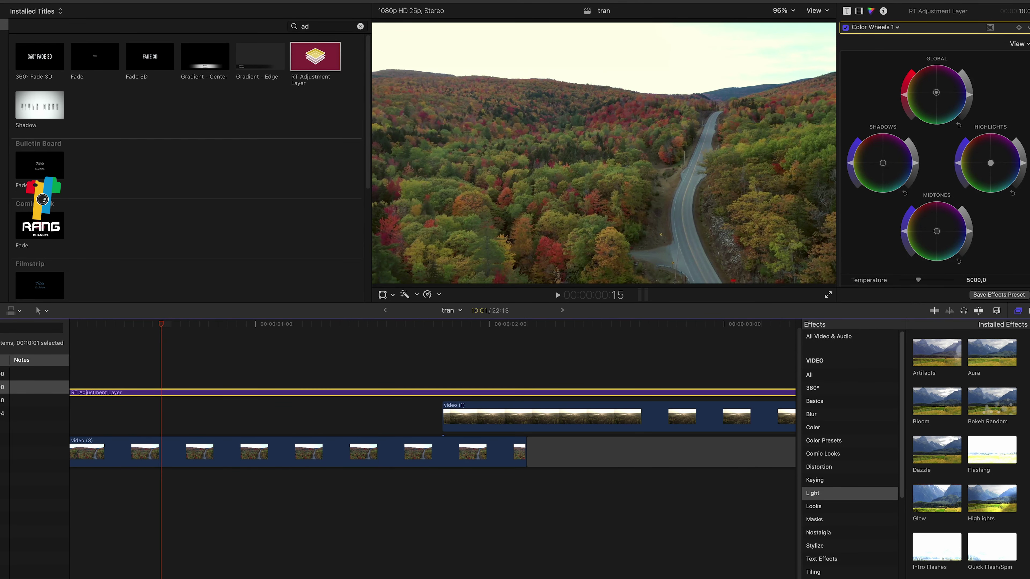
# Step: Fit the project, then place the 'logo new 7 rang white' still right after video (1)
pyautogui.hotkey('shift', 'z')
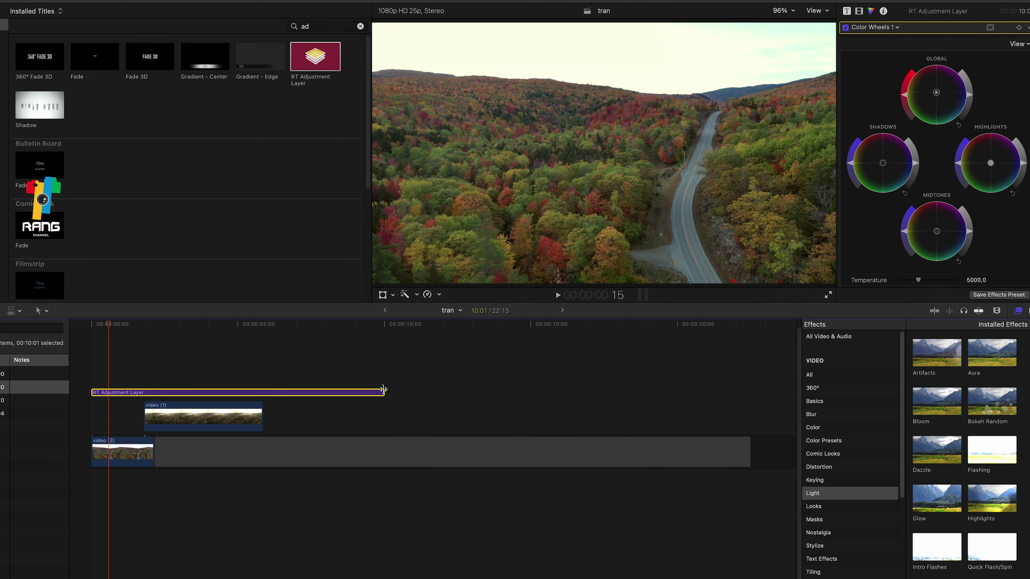
pyautogui.click(203, 419)
pyautogui.click(120, 326)
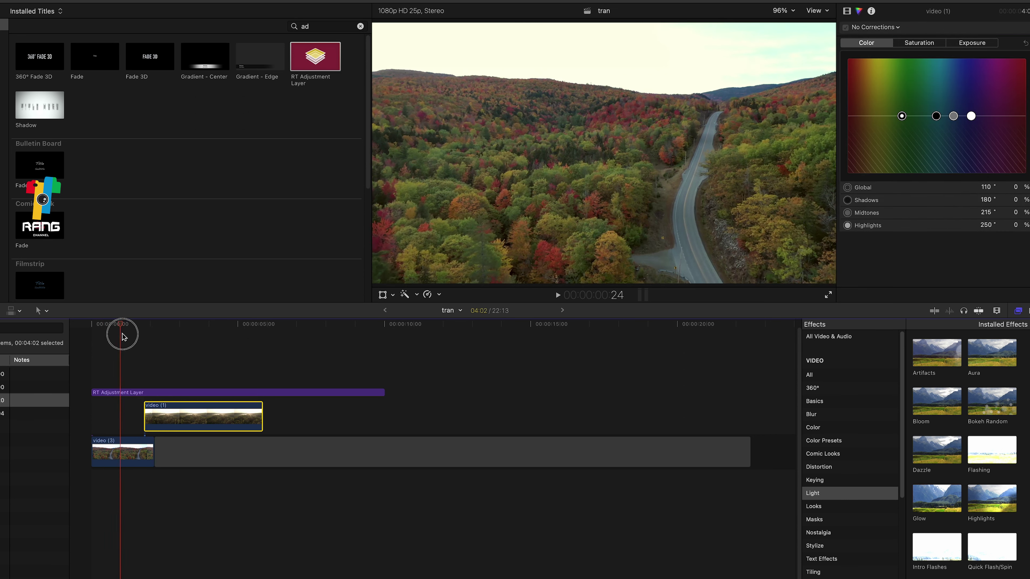
pyautogui.press('space')
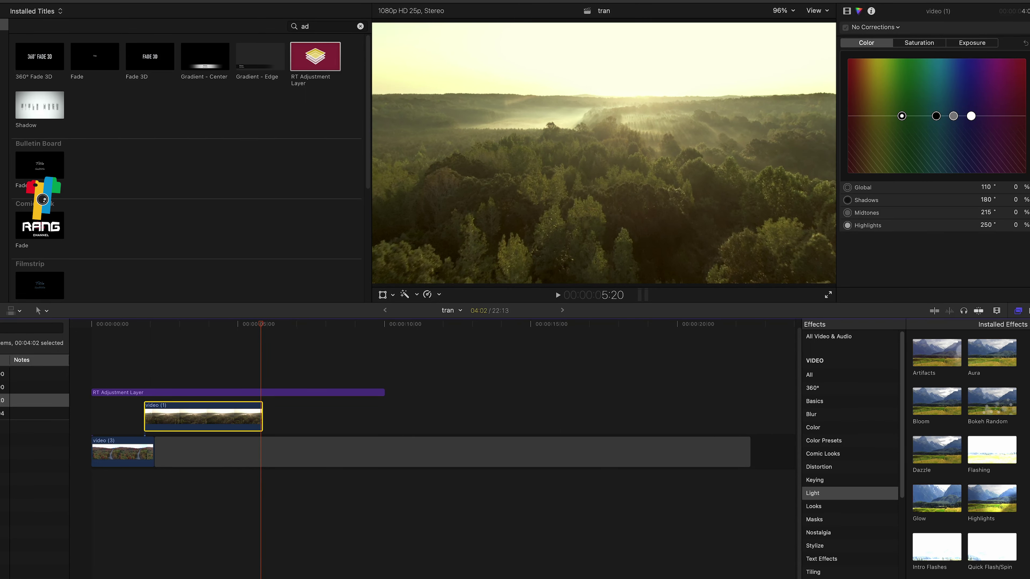
pyautogui.moveTo(68, 273)
pyautogui.mouseDown()
pyautogui.moveTo(291, 368)
pyautogui.moveTo(348, 420)
pyautogui.moveTo(288, 397)
pyautogui.mouseUp()
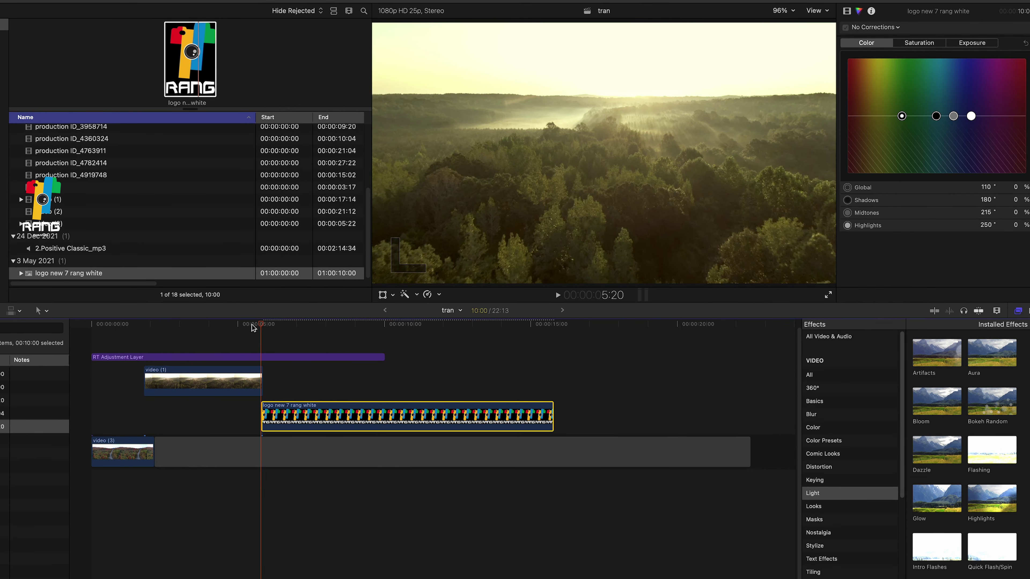
# Step: Trim the RANG logo clip to about four seconds
pyautogui.press('space')
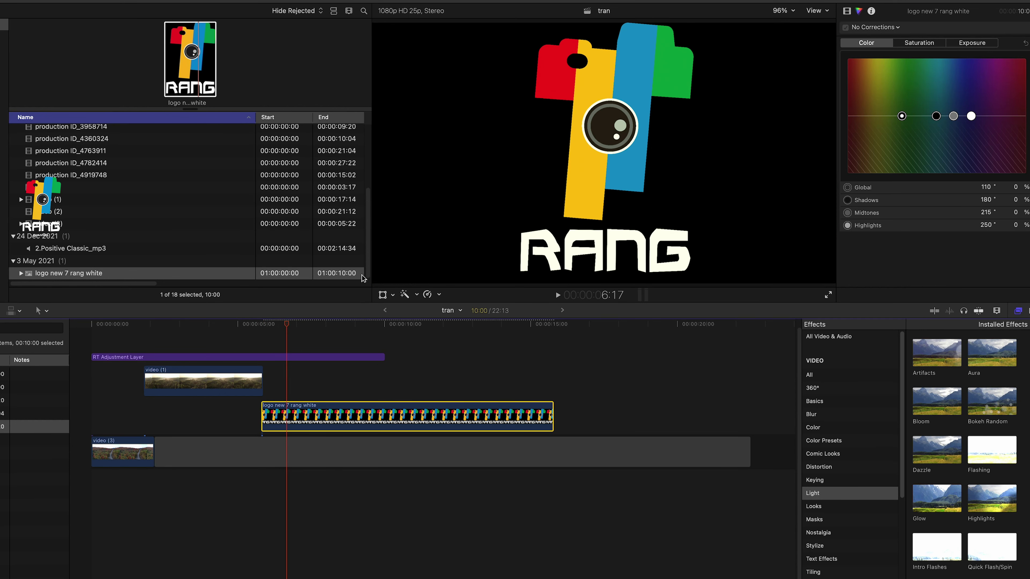
pyautogui.moveTo(552, 409); pyautogui.dragTo(383, 411)
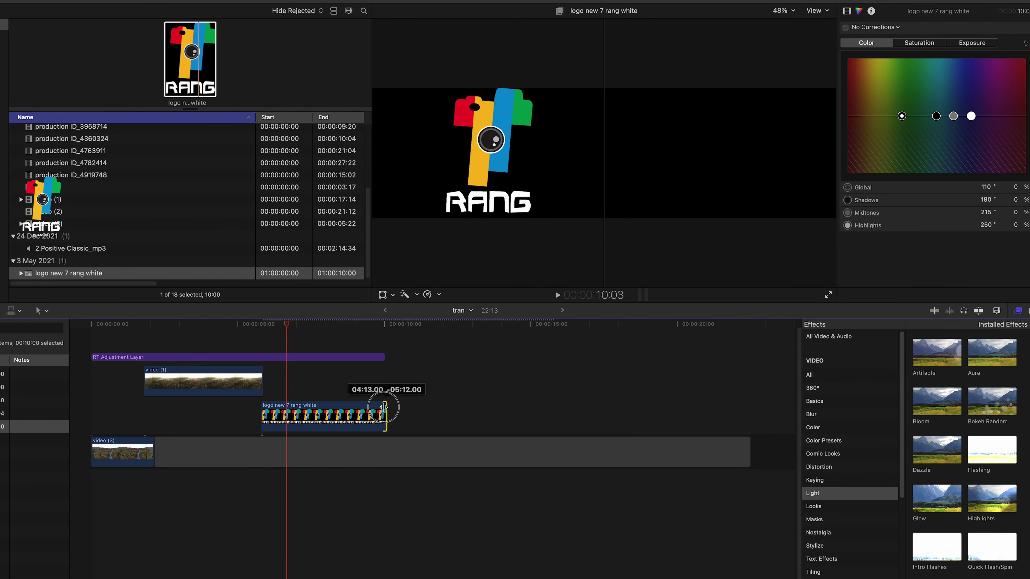
pyautogui.click(340, 415)
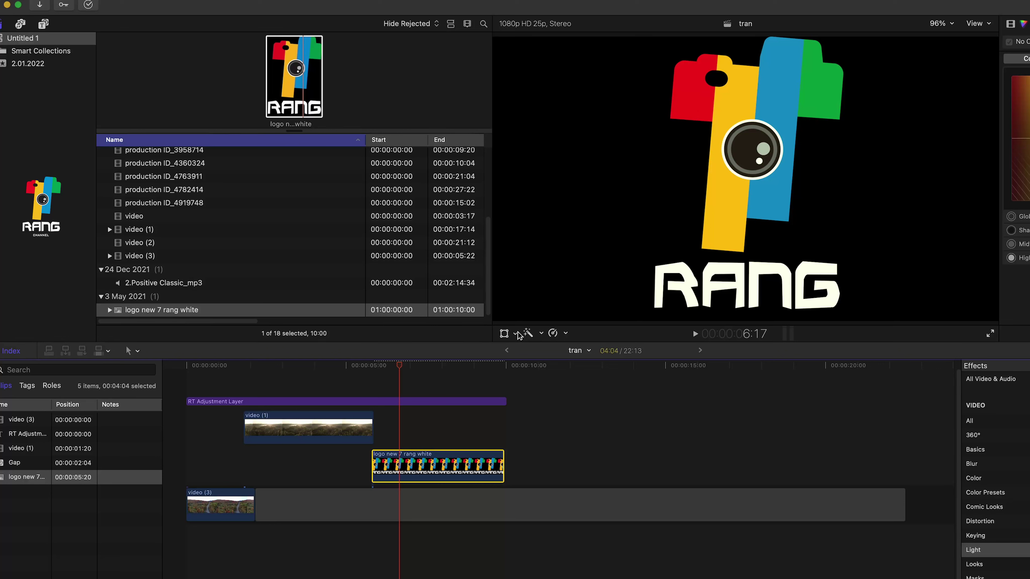
# Step: Shrink the logo with the Transform controls, raise it slightly, and preview the result
pyautogui.click(504, 333)
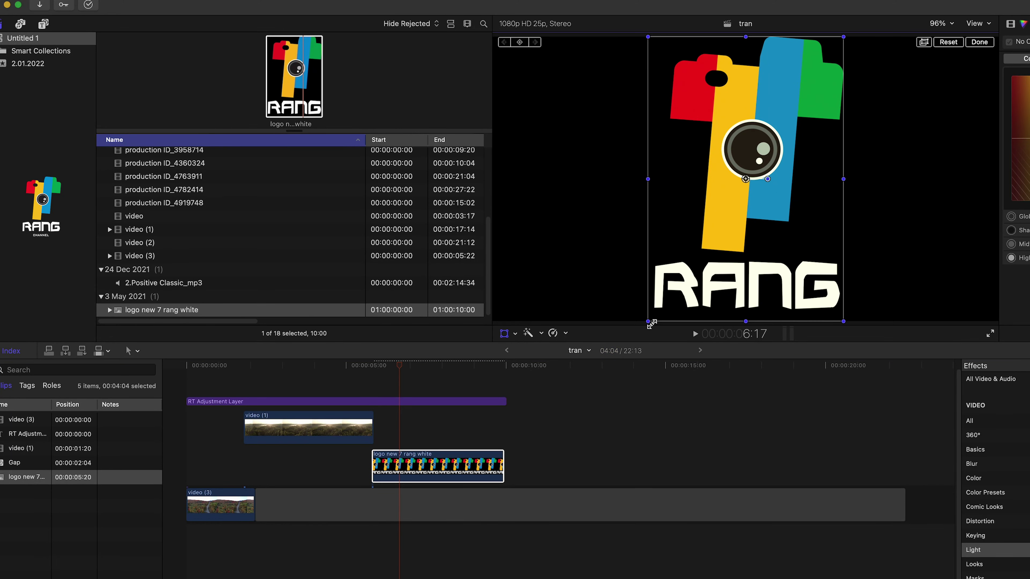
pyautogui.moveTo(652, 323)
pyautogui.mouseDown()
pyautogui.moveTo(651, 296)
pyautogui.moveTo(693, 239)
pyautogui.mouseUp()
pyautogui.moveTo(764, 114); pyautogui.dragTo(761, 140)
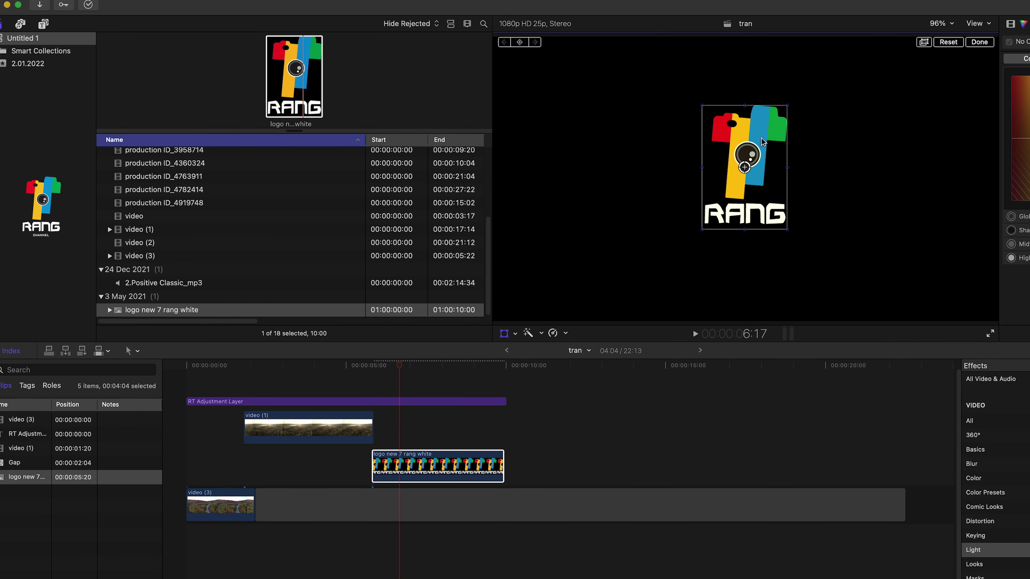
pyautogui.moveTo(398, 373); pyautogui.dragTo(352, 382)
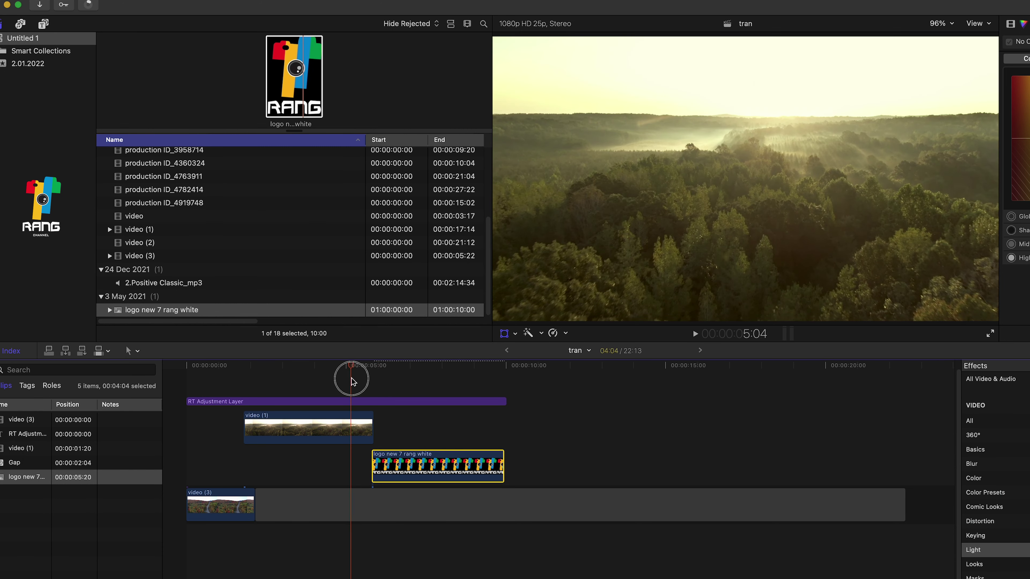
pyautogui.press('space')
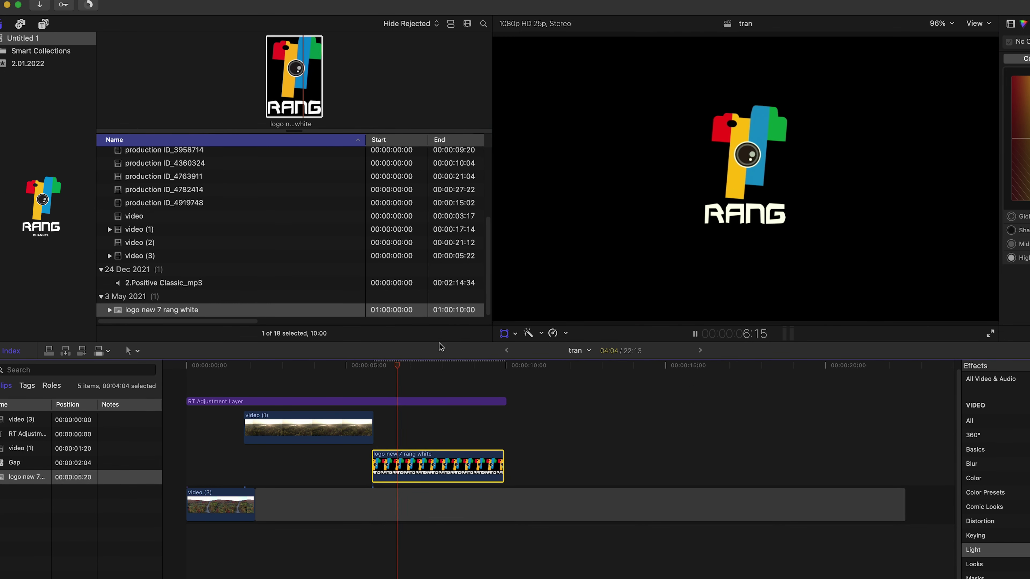
pyautogui.click(407, 369)
pyautogui.moveTo(398, 373); pyautogui.dragTo(359, 391)
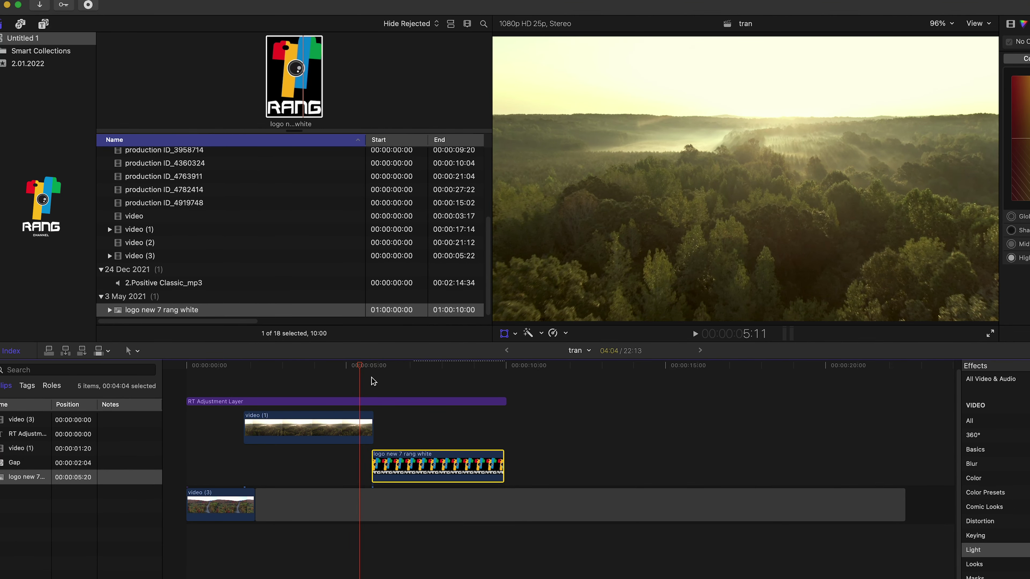
# Step: Drop the Custom generator into the storyline after video (3) and slide the logo next to video (1)
pyautogui.click(43, 25)
pyautogui.click(35, 57)
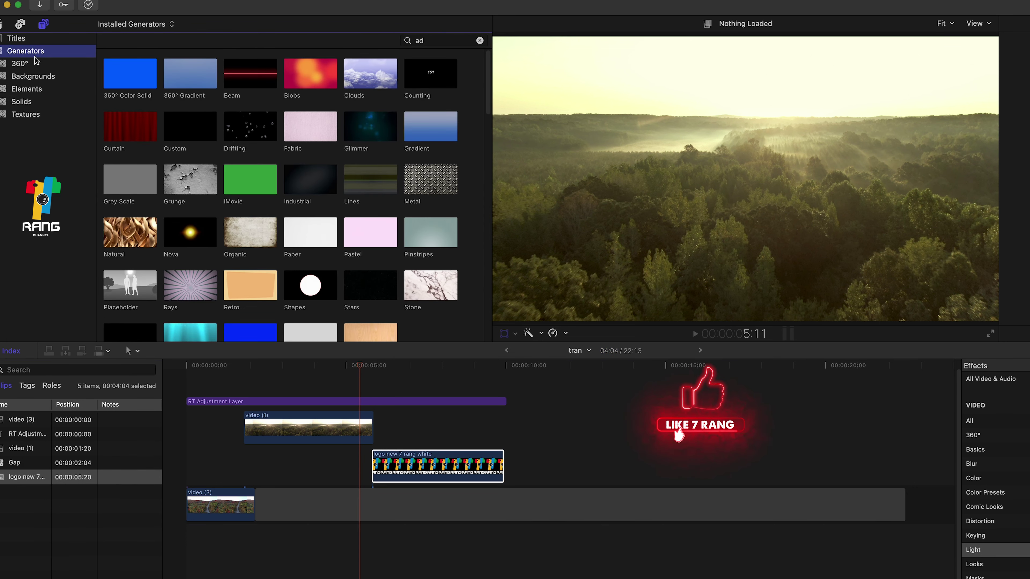
pyautogui.click(480, 41)
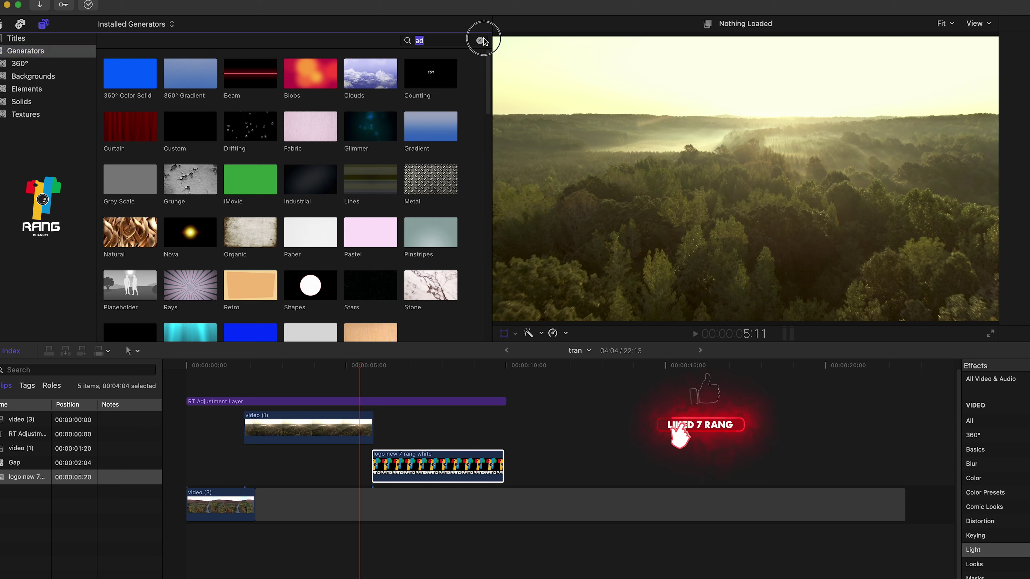
pyautogui.click(189, 134)
pyautogui.moveTo(189, 133); pyautogui.dragTo(385, 507)
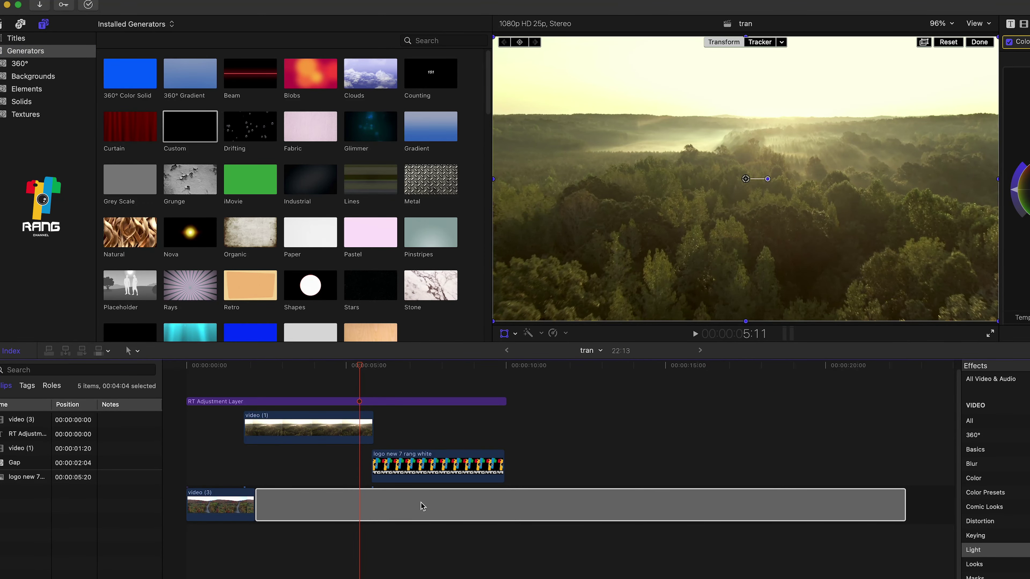
pyautogui.click(447, 433)
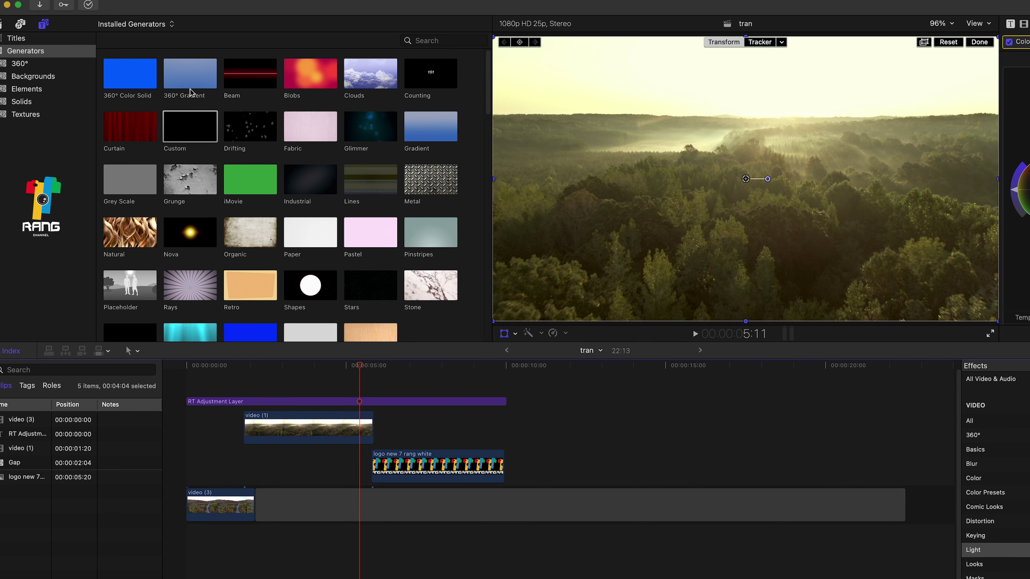
pyautogui.moveTo(190, 126); pyautogui.dragTo(505, 423)
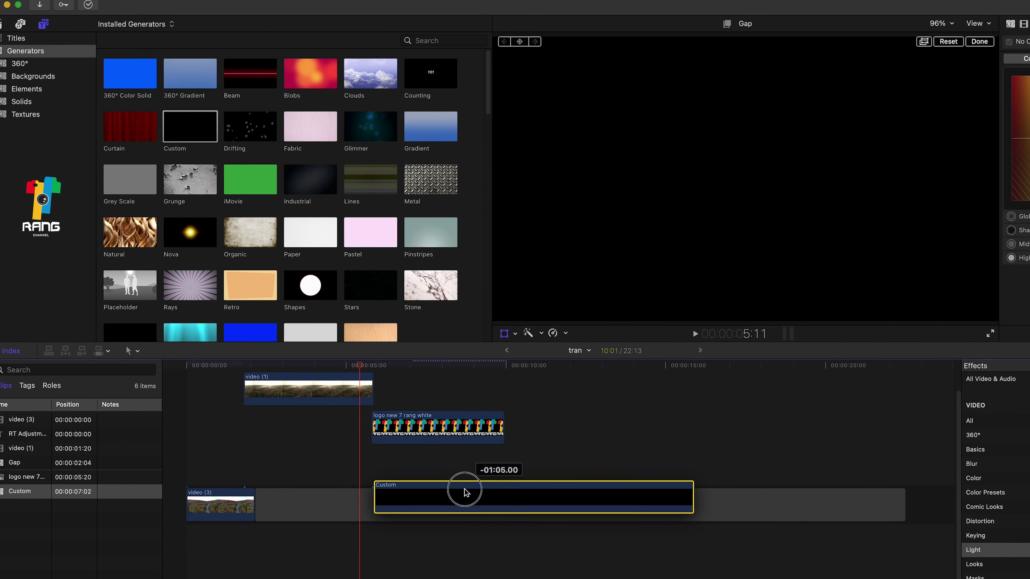
pyautogui.moveTo(504, 423); pyautogui.dragTo(461, 491)
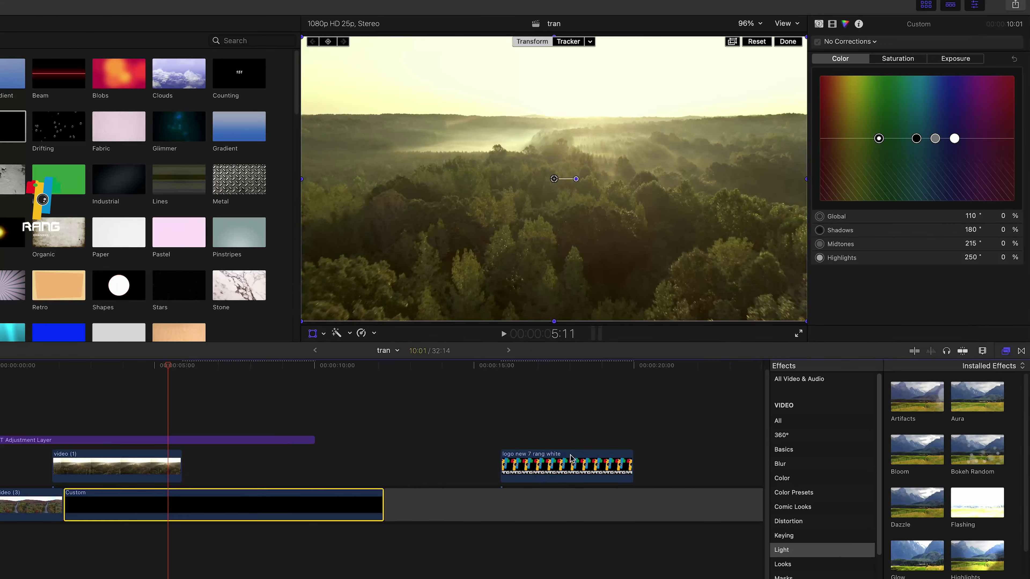
pyautogui.moveTo(762, 462); pyautogui.dragTo(251, 456)
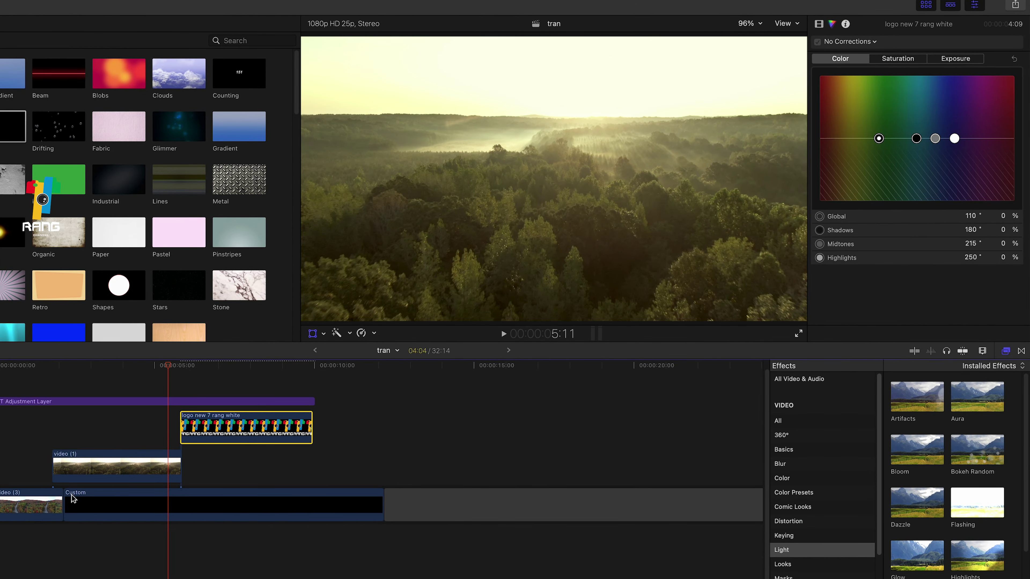
# Step: Set the Custom generator's Color to deep purple and preview the logo over it
pyautogui.moveTo(72, 499); pyautogui.dragTo(62, 502)
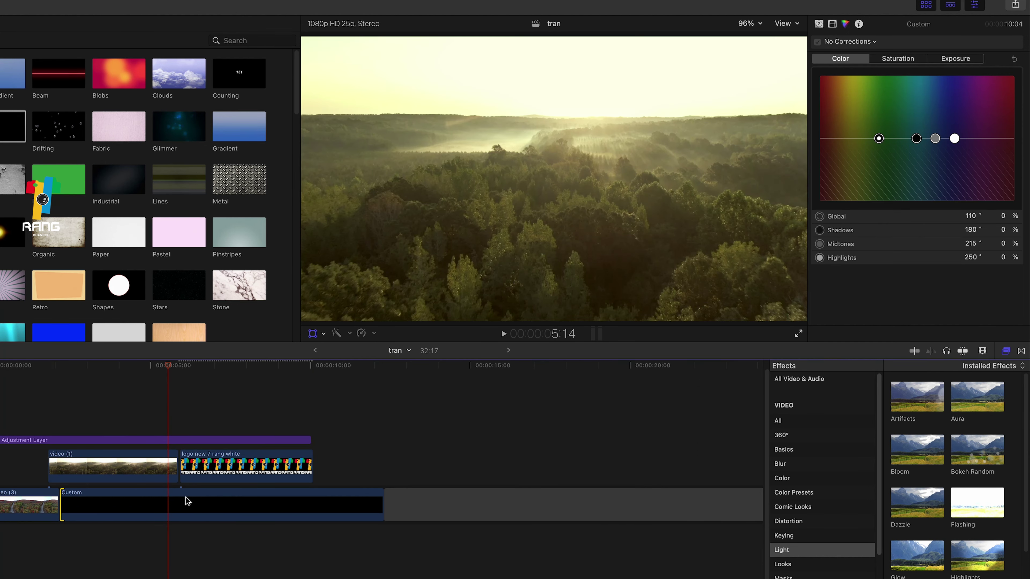
pyautogui.click(187, 502)
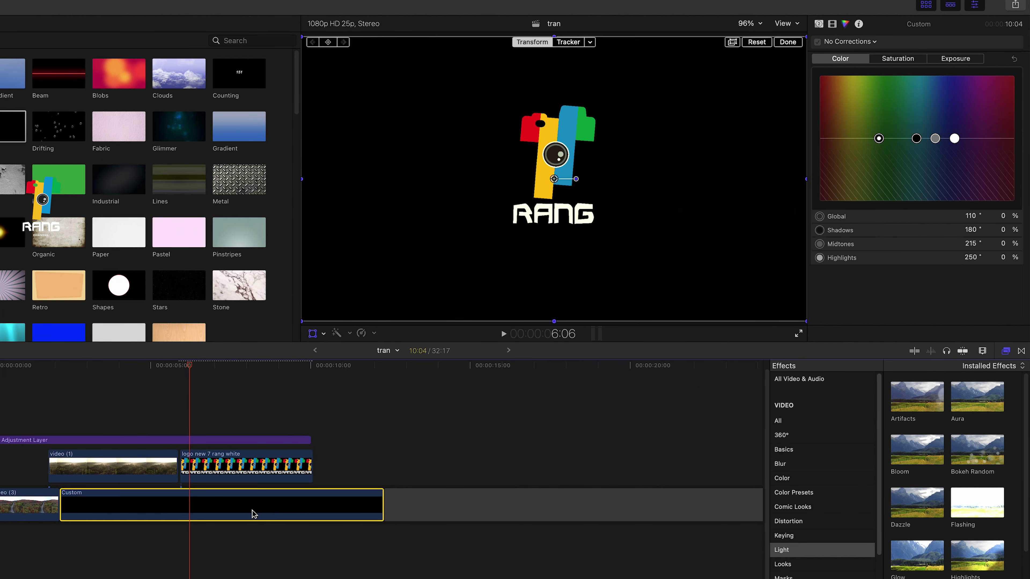
pyautogui.click(818, 24)
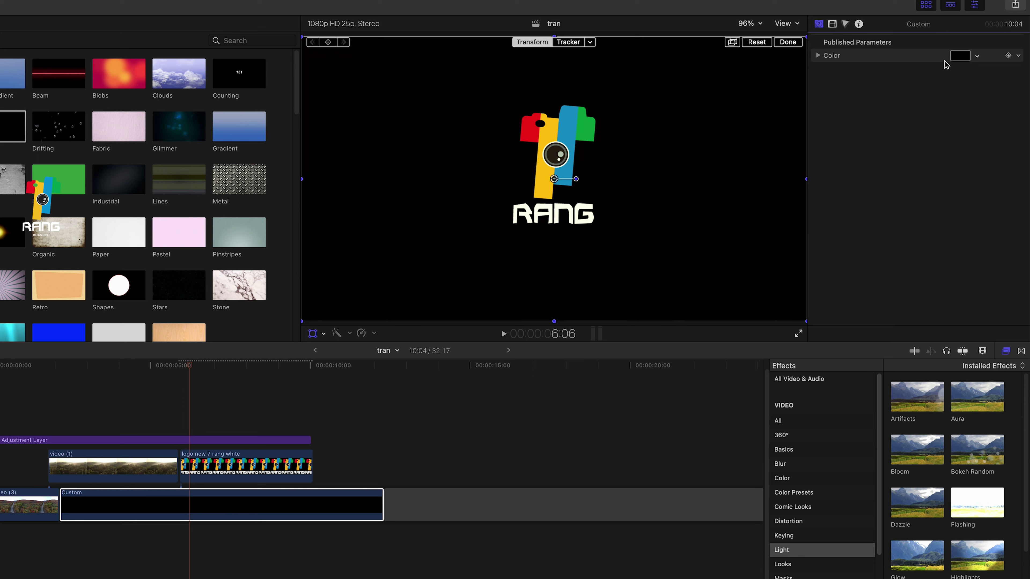
pyautogui.click(960, 56)
pyautogui.moveTo(297, 430); pyautogui.dragTo(381, 430)
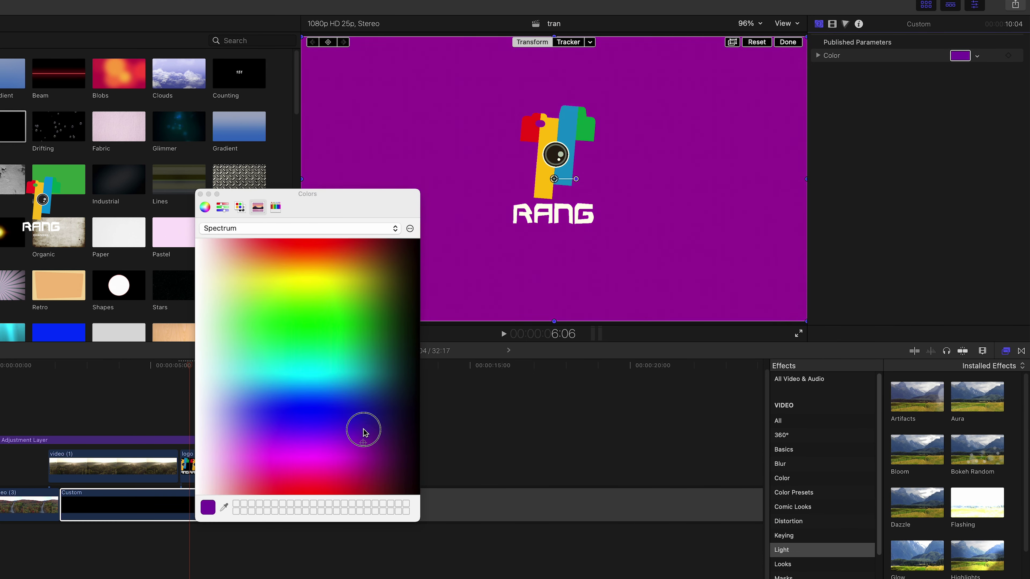
pyautogui.click(200, 195)
pyautogui.press('space')
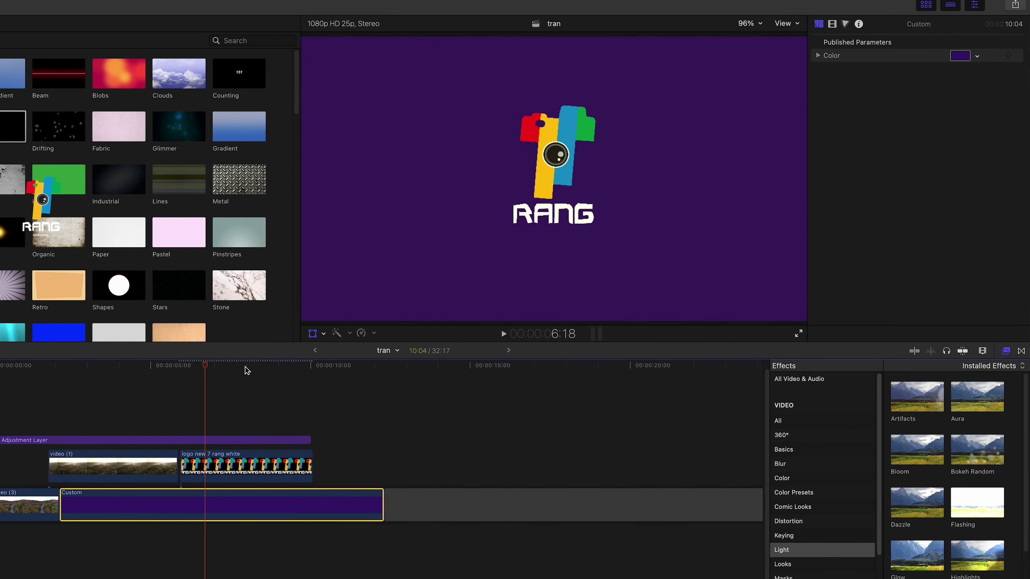
pyautogui.click(153, 365)
pyautogui.click(224, 456)
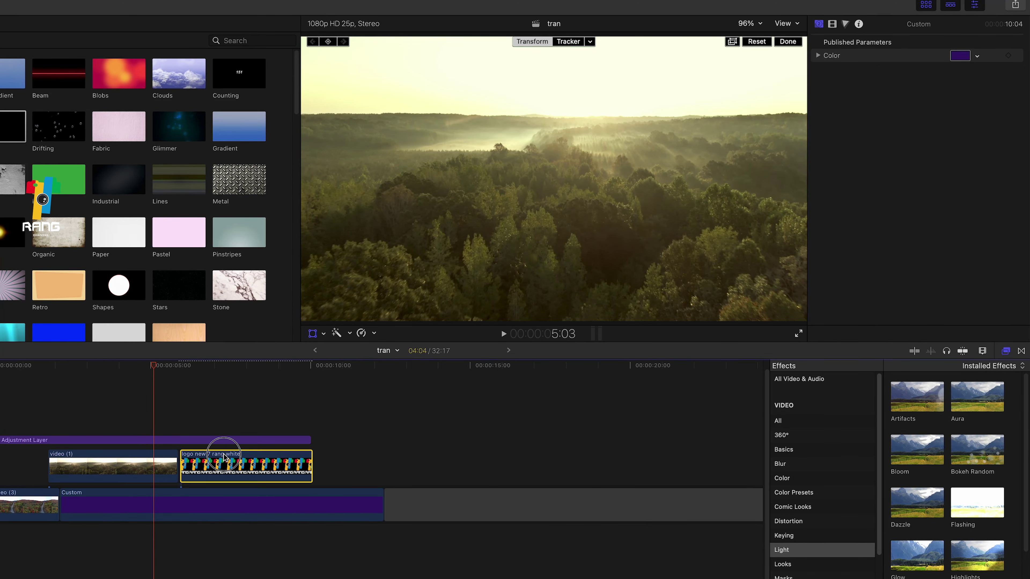
pyautogui.moveTo(224, 456); pyautogui.dragTo(220, 456)
pyautogui.press('space')
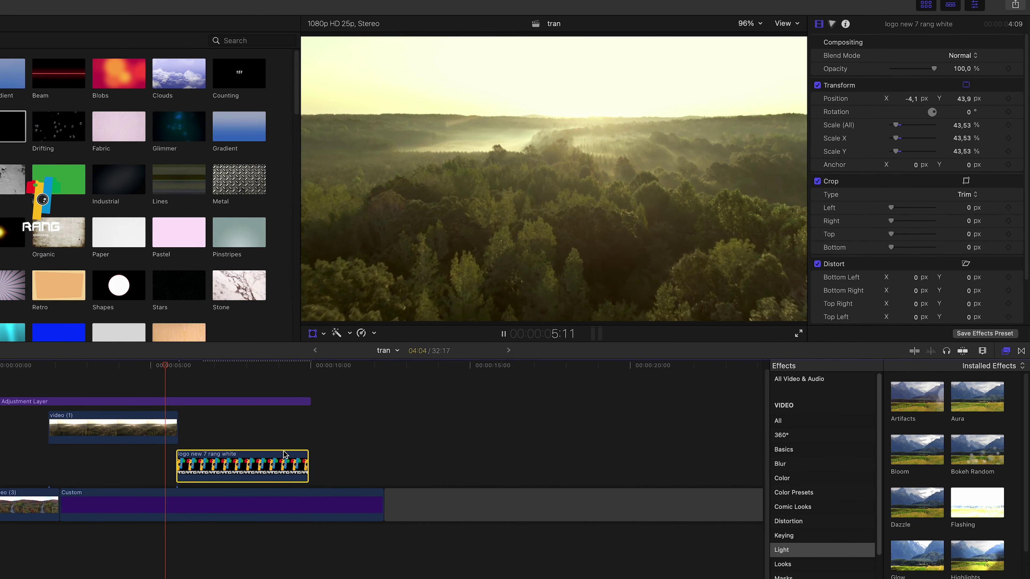
pyautogui.click(148, 366)
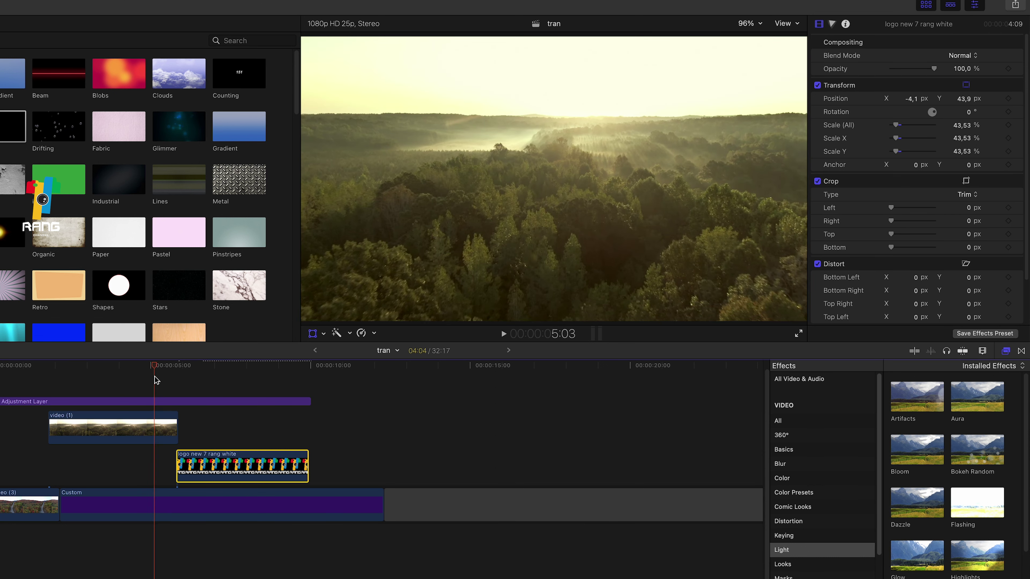
pyautogui.press('space')
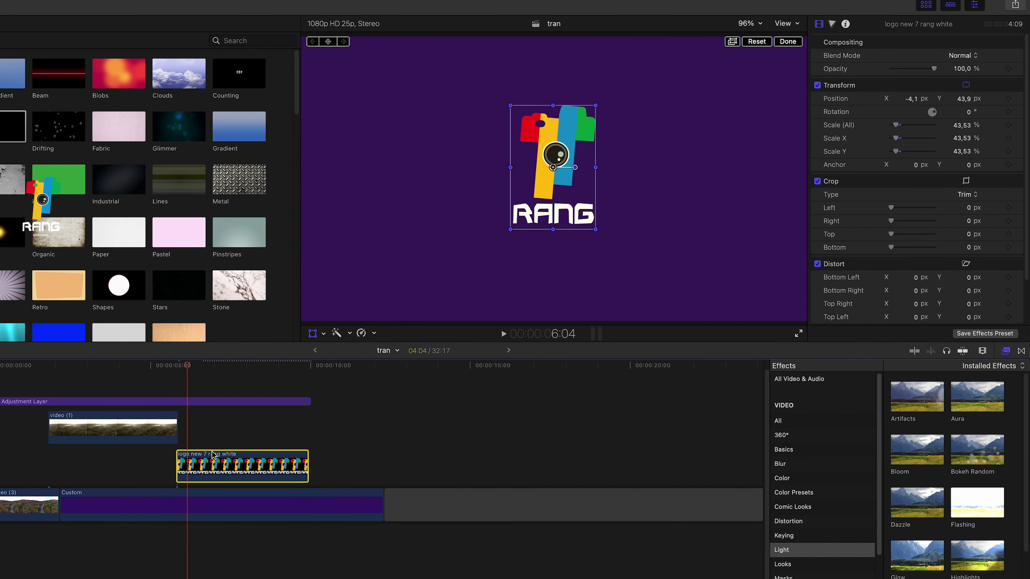
pyautogui.press('super+t')
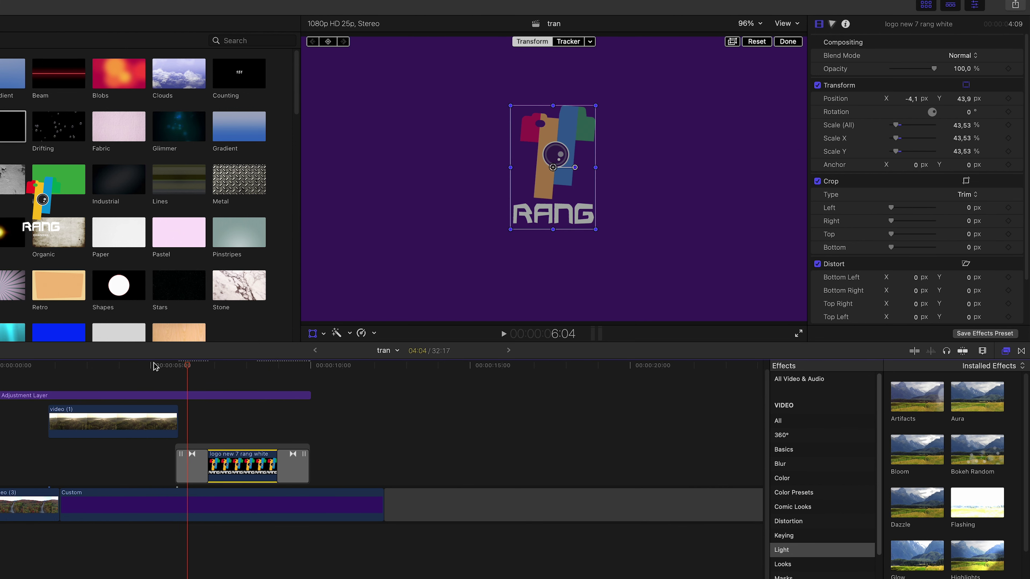
pyautogui.click(156, 366)
pyautogui.press('space')
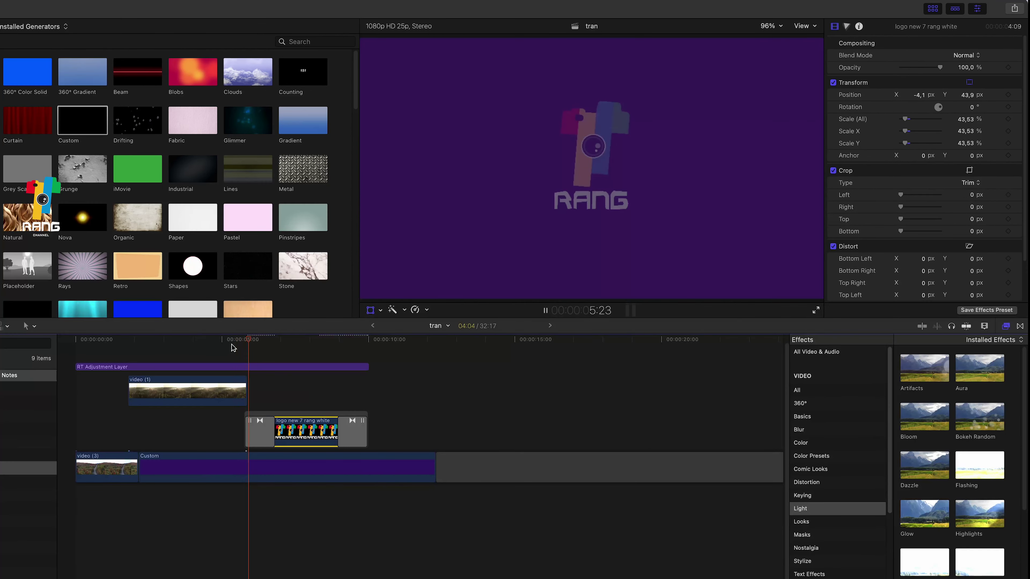
pyautogui.press('space')
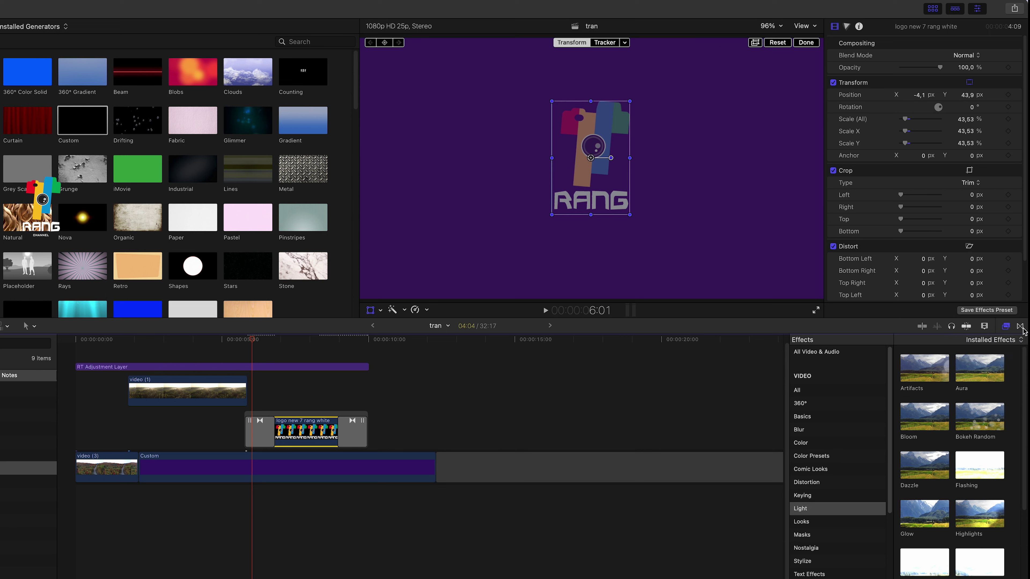
pyautogui.click(1019, 326)
pyautogui.click(1005, 328)
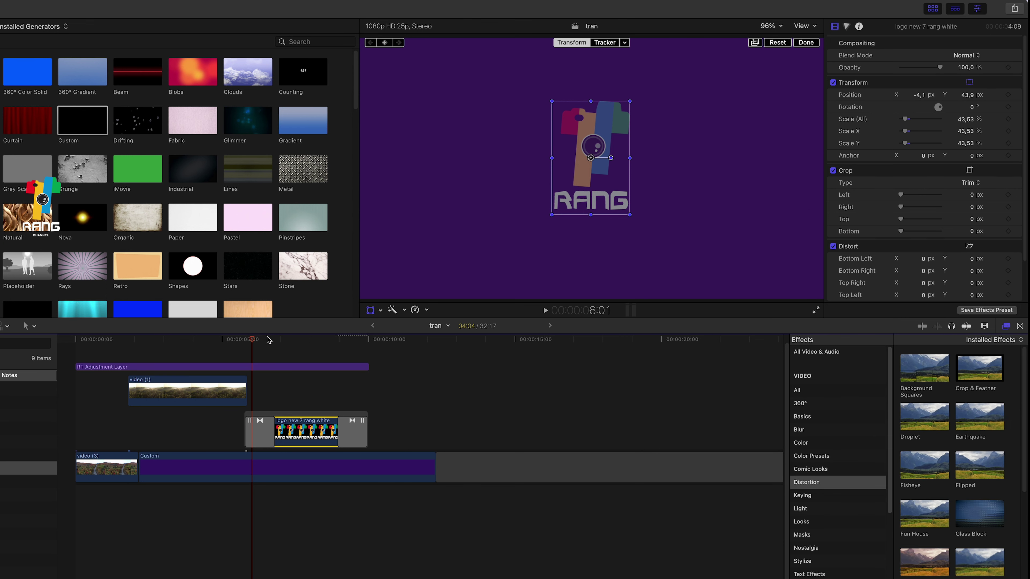
pyautogui.click(230, 340)
pyautogui.press('space')
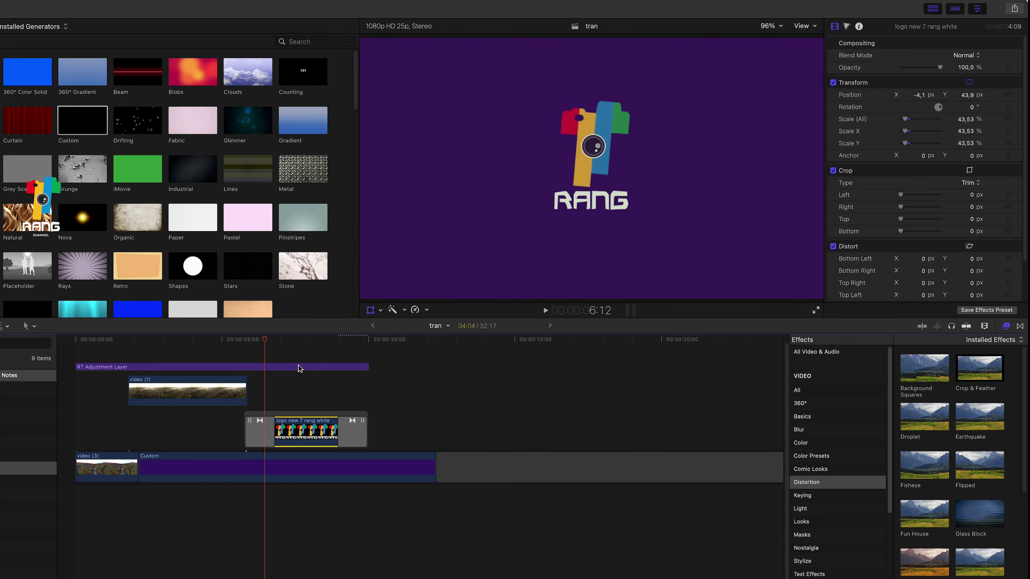
pyautogui.click(236, 395)
pyautogui.click(237, 341)
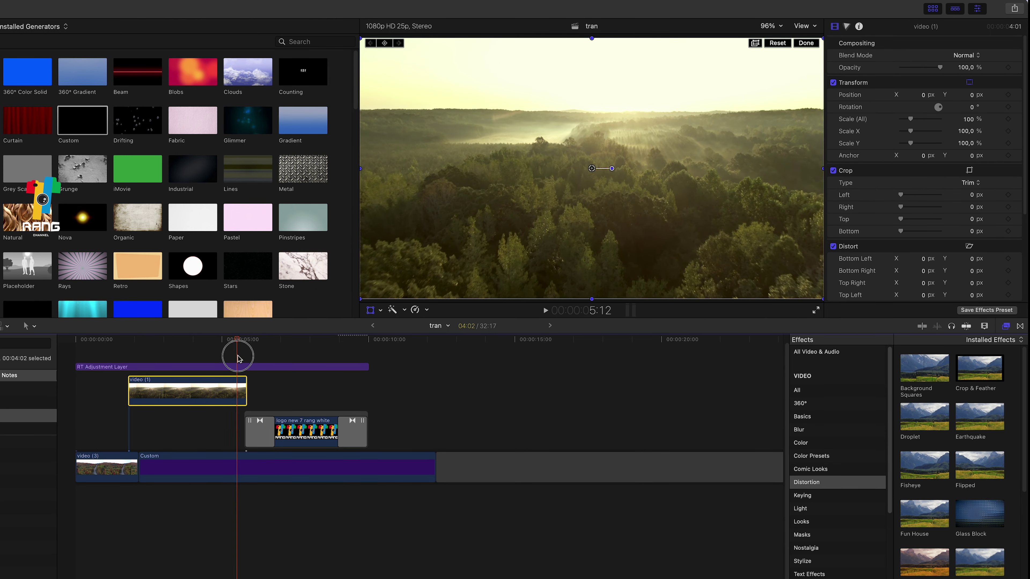
# Step: Add cross dissolves to the forest clip, then delete the one at its start
pyautogui.moveTo(237, 357); pyautogui.dragTo(248, 360)
pyautogui.press('super+equal')
pyautogui.press('super+equal')
pyautogui.press('super+equal')
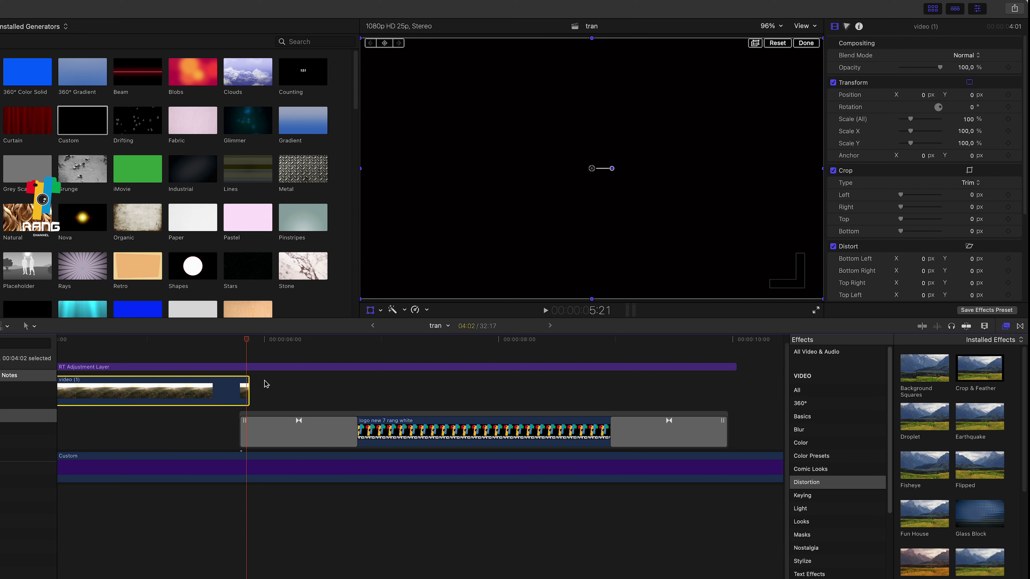
pyautogui.moveTo(244, 344); pyautogui.dragTo(215, 382)
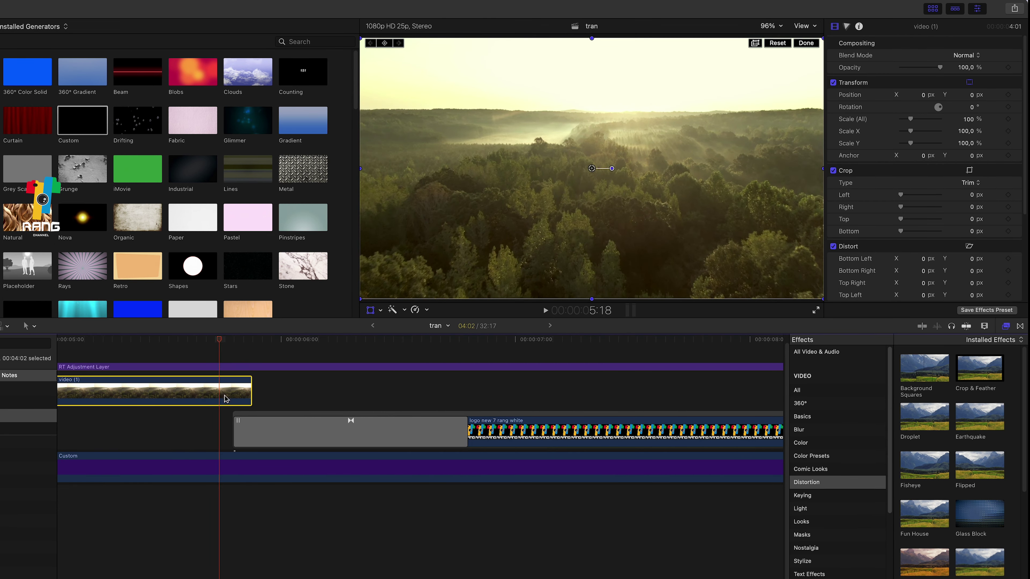
pyautogui.press('Delete')
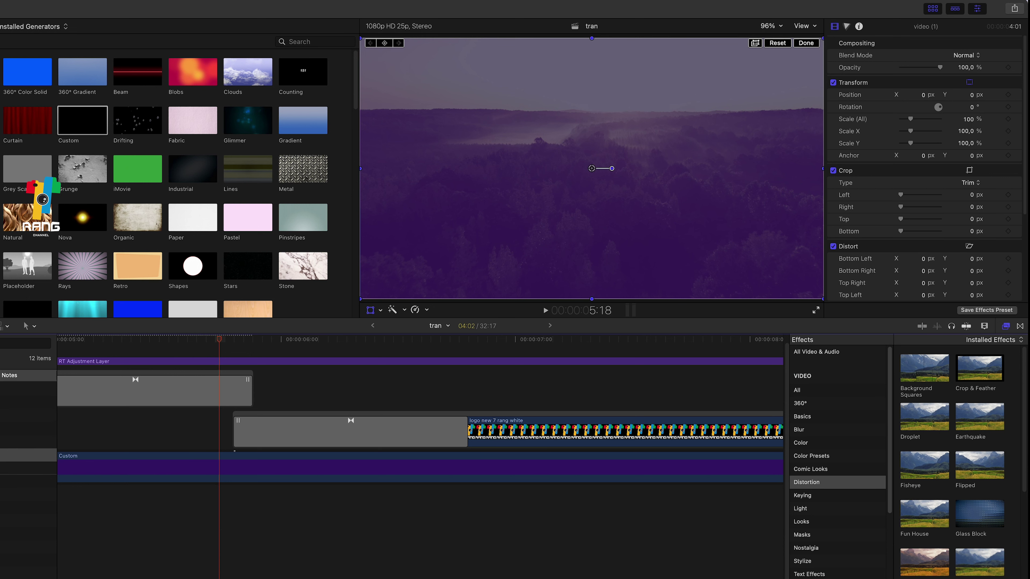
pyautogui.hscroll(-15, 375, 396)
pyautogui.click(375, 395)
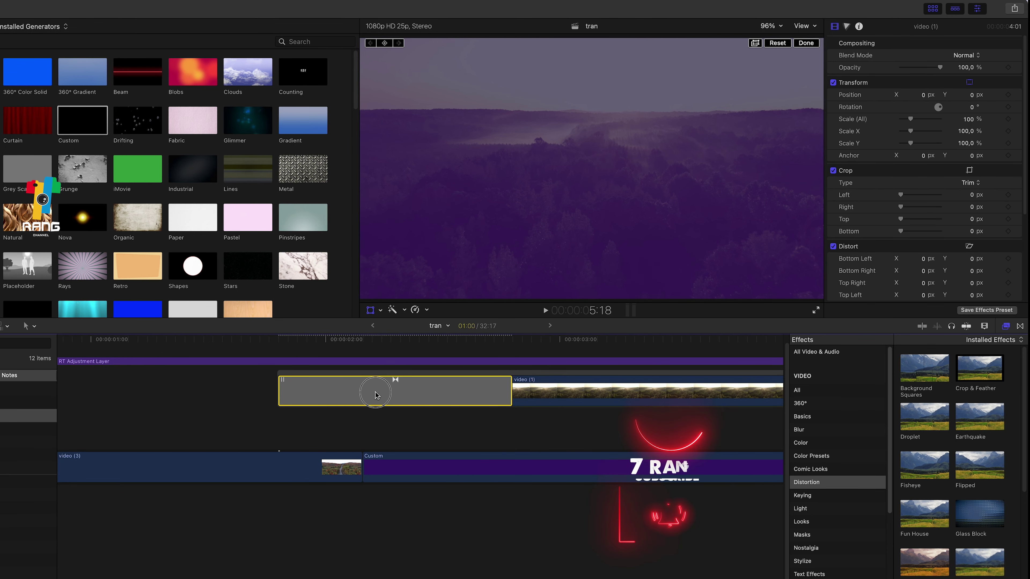
pyautogui.press('Delete')
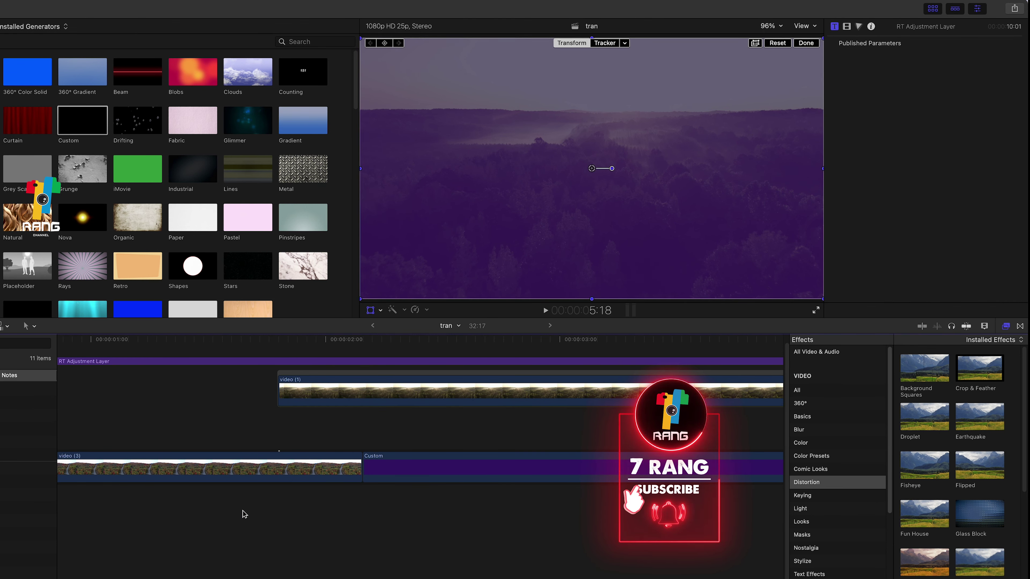
# Step: Lengthen the Cross Dissolve into the RANG logo to 2:15, previewing the fade-in
pyautogui.press('super+minus')
pyautogui.press('super+minus')
pyautogui.press('super+minus')
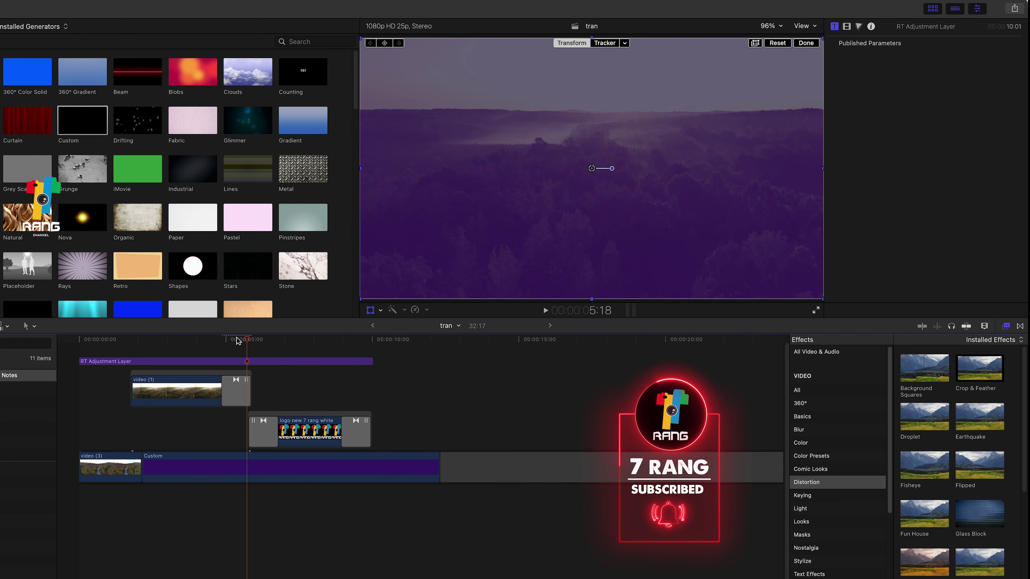
pyautogui.click(202, 352)
pyautogui.press('space')
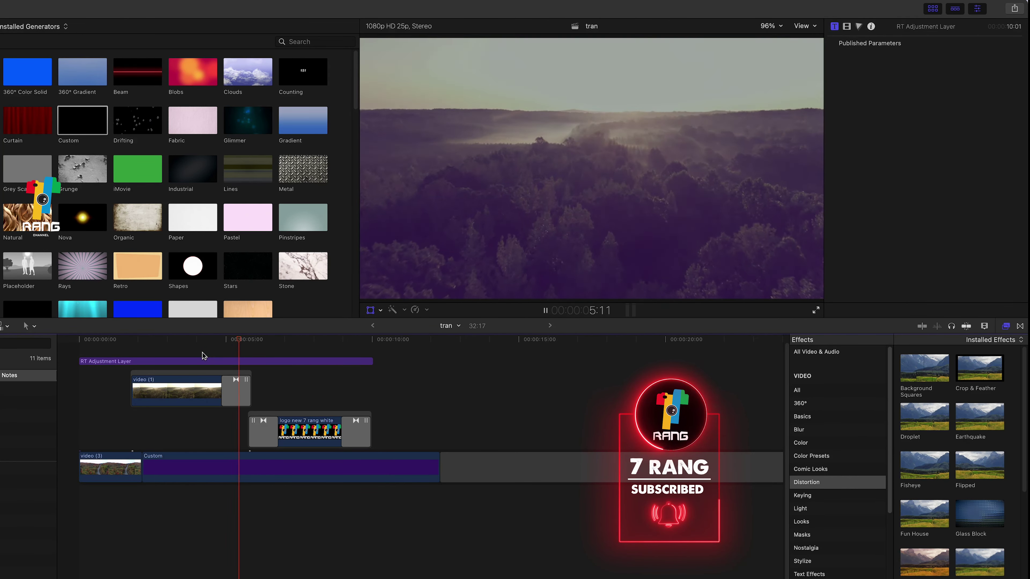
pyautogui.press('space')
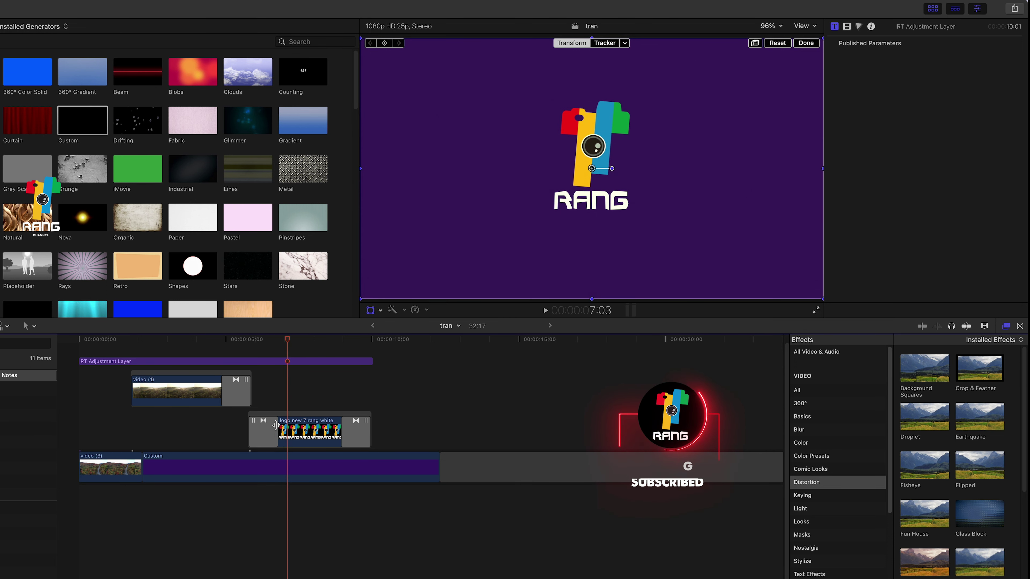
pyautogui.moveTo(276, 425); pyautogui.dragTo(305, 424)
pyautogui.click(285, 341)
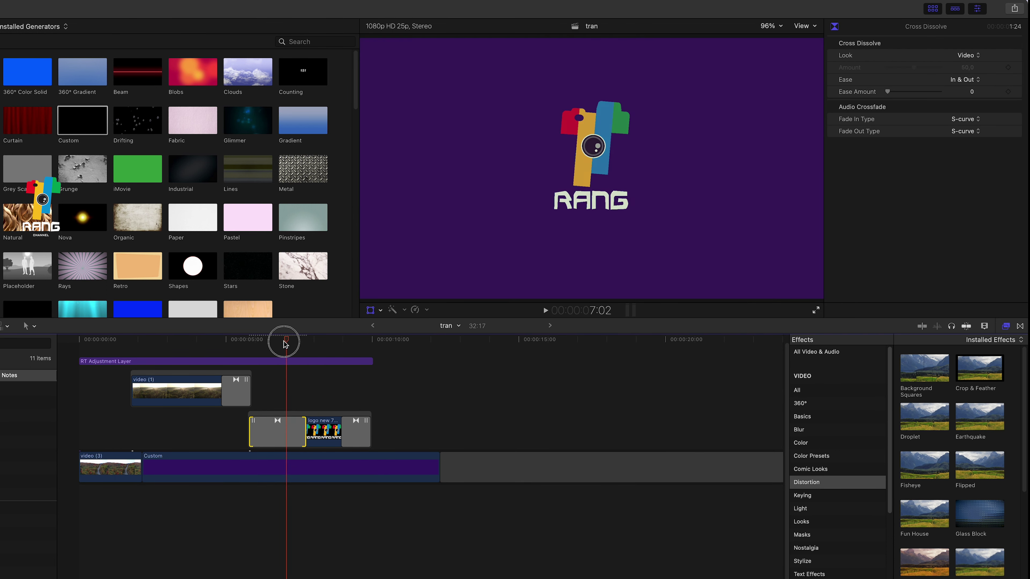
pyautogui.hotkey('shift', '/')
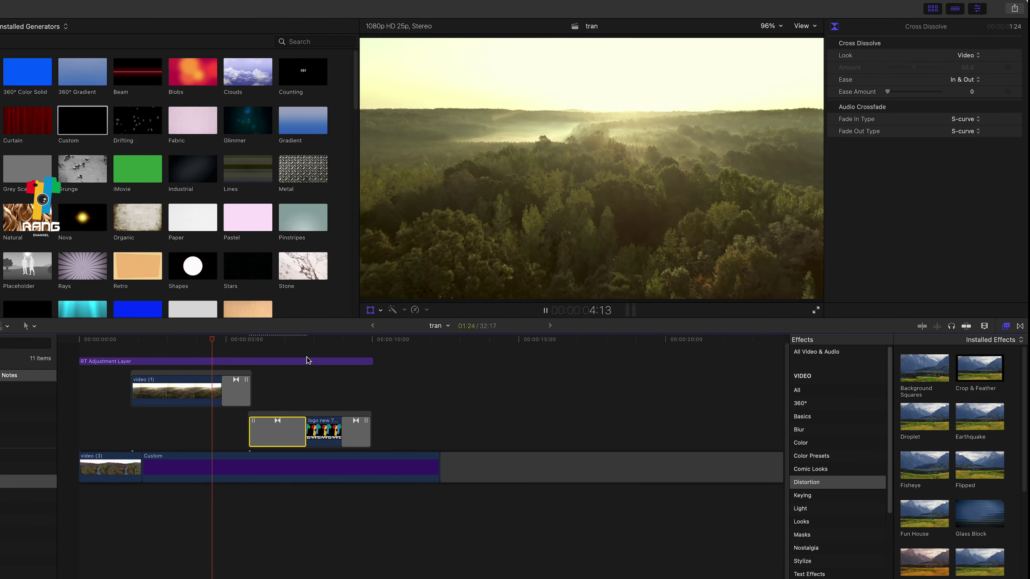
pyautogui.press('space')
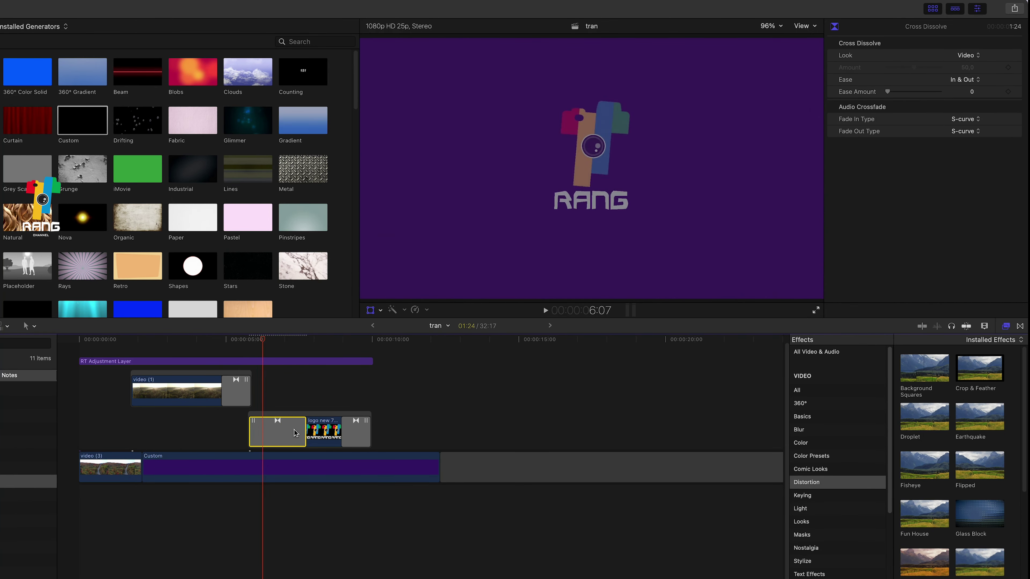
pyautogui.moveTo(305, 427); pyautogui.dragTo(324, 427)
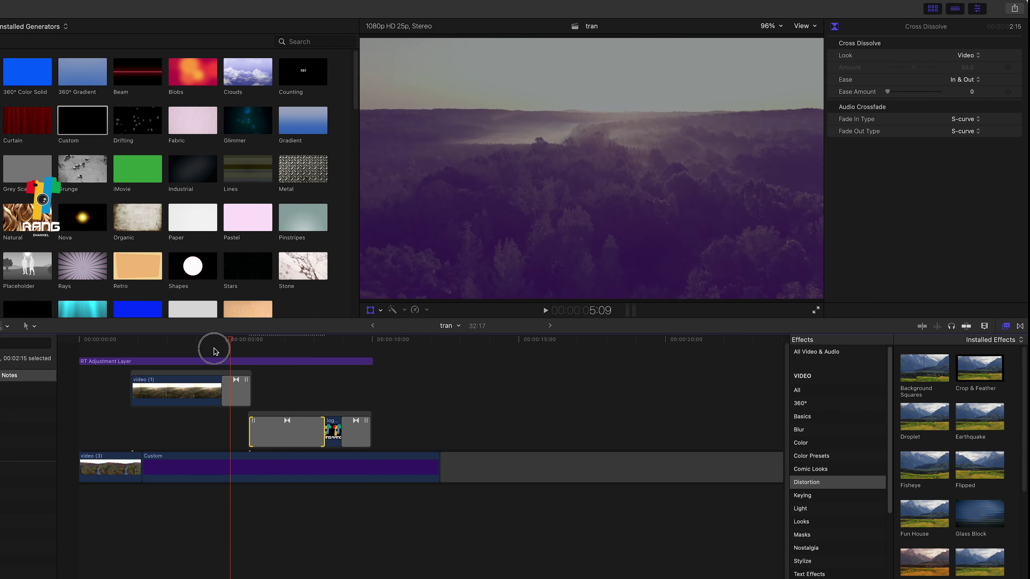
pyautogui.click(177, 339)
pyautogui.click(144, 363)
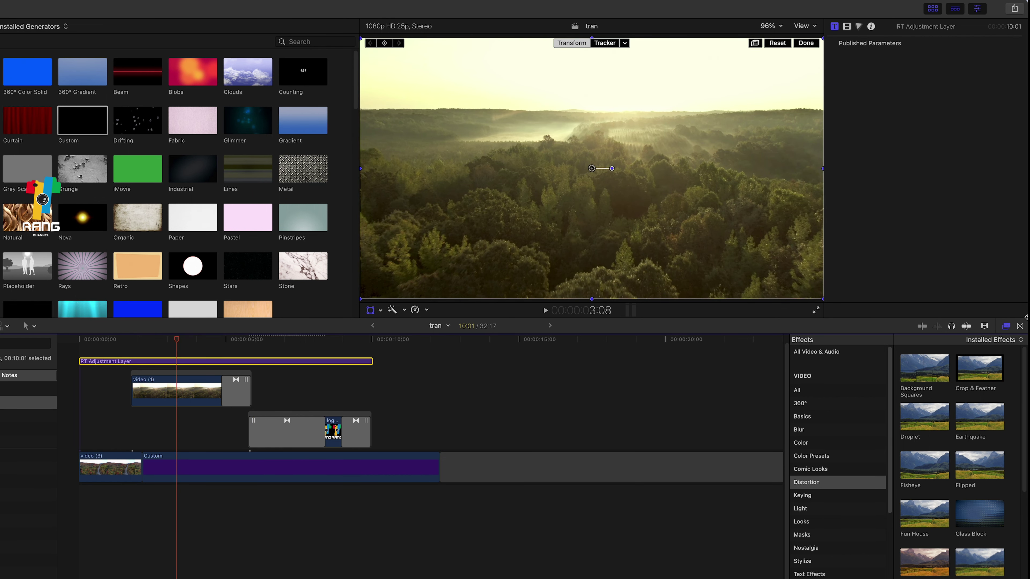
# Step: Apply the Glass Block distortion effect to the RT Adjustment Layer
pyautogui.click(818, 509)
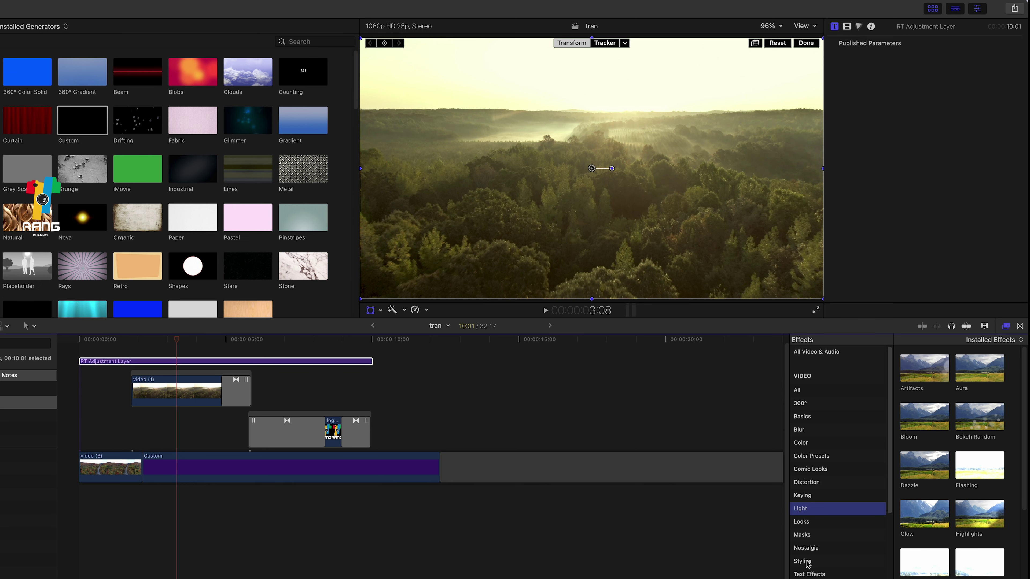
pyautogui.click(802, 523)
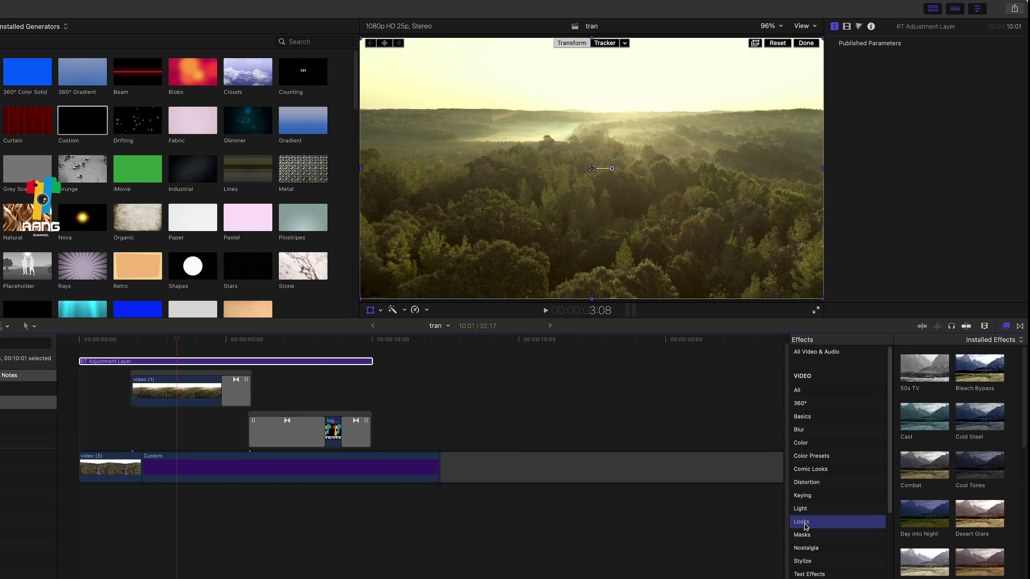
pyautogui.click(806, 482)
pyautogui.moveTo(980, 508); pyautogui.dragTo(244, 361)
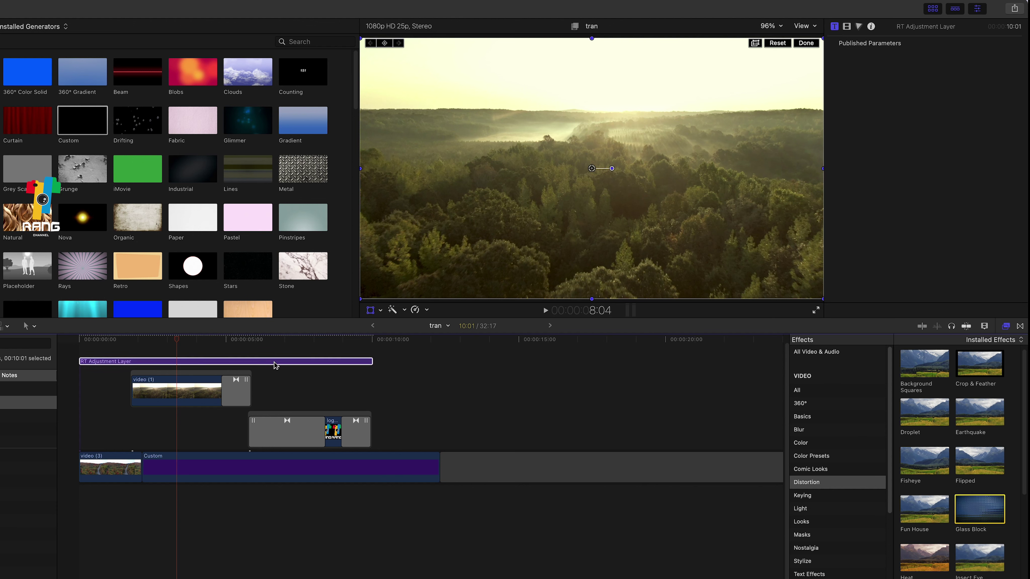
pyautogui.moveTo(149, 340); pyautogui.dragTo(250, 346)
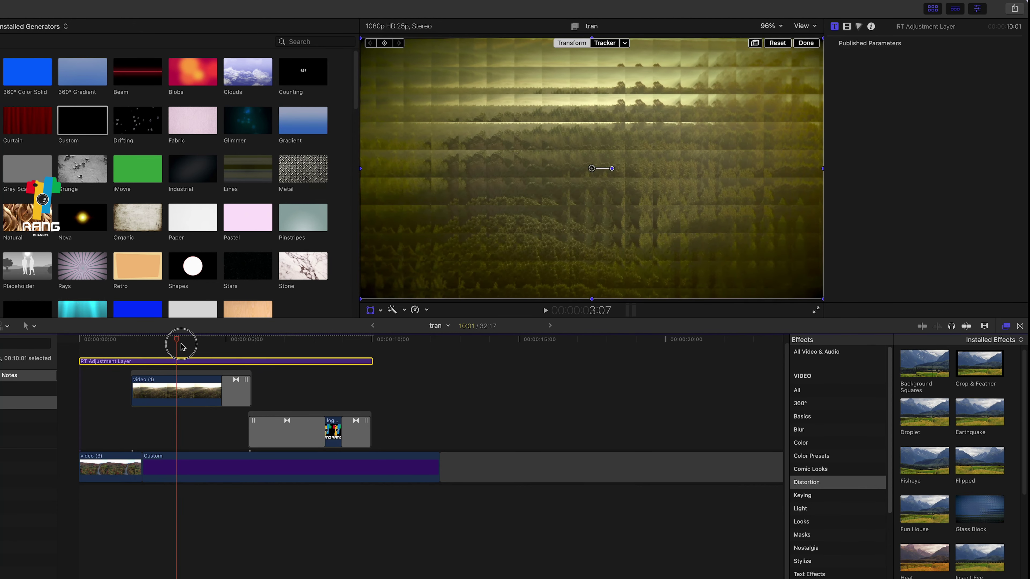
# Step: Raise the Glass Block Scale to 218,9 and play the timeline from the start
pyautogui.click(848, 27)
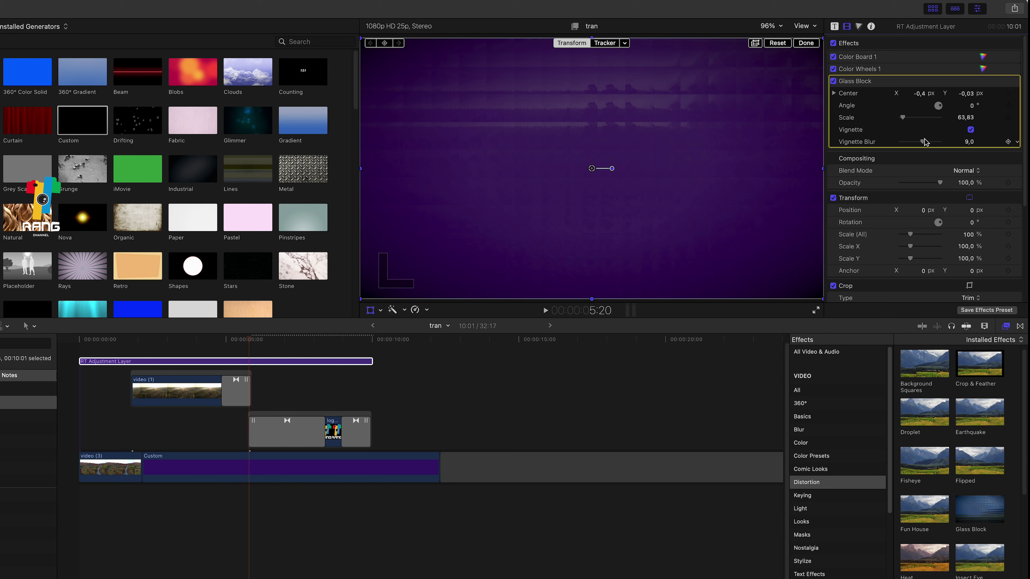
pyautogui.moveTo(908, 118); pyautogui.dragTo(910, 118)
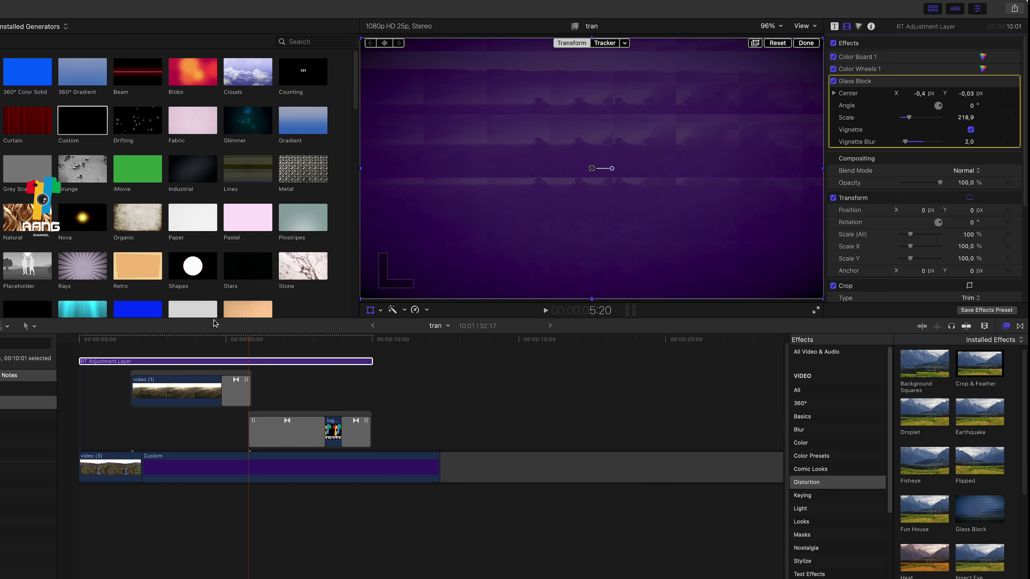
pyautogui.press('Home')
pyautogui.click(544, 310)
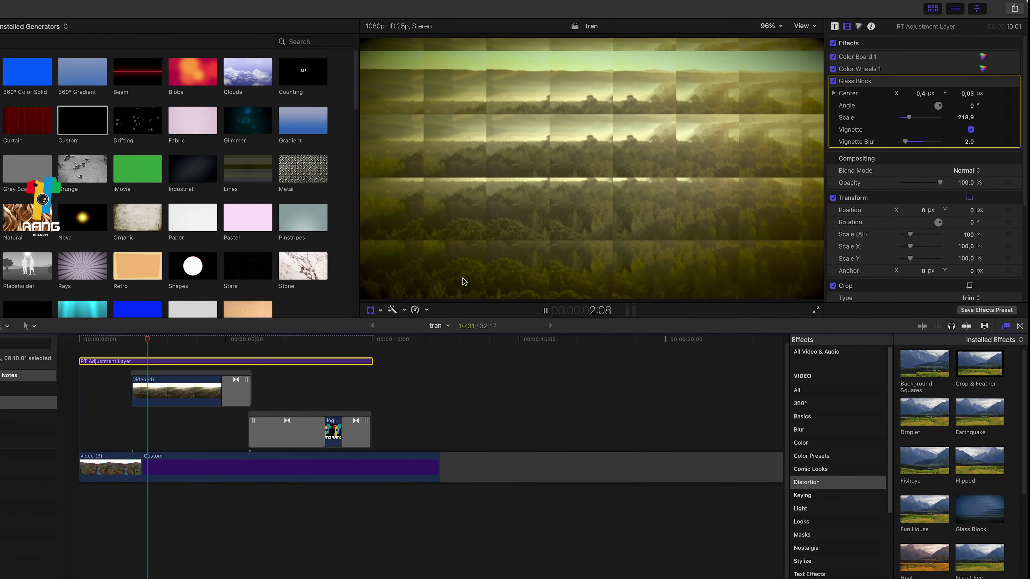
pyautogui.press('space')
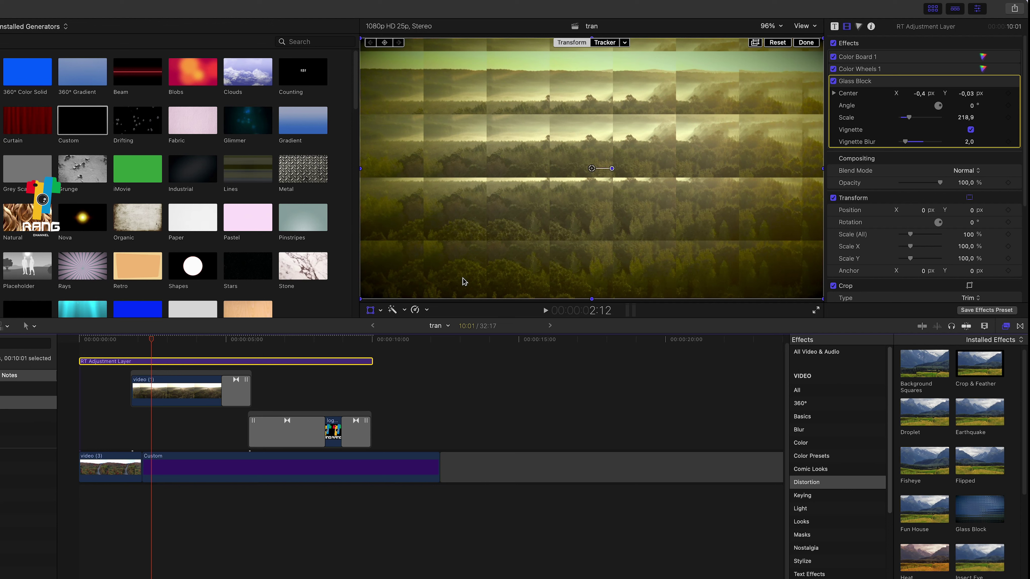
pyautogui.moveTo(307, 344); pyautogui.dragTo(245, 355)
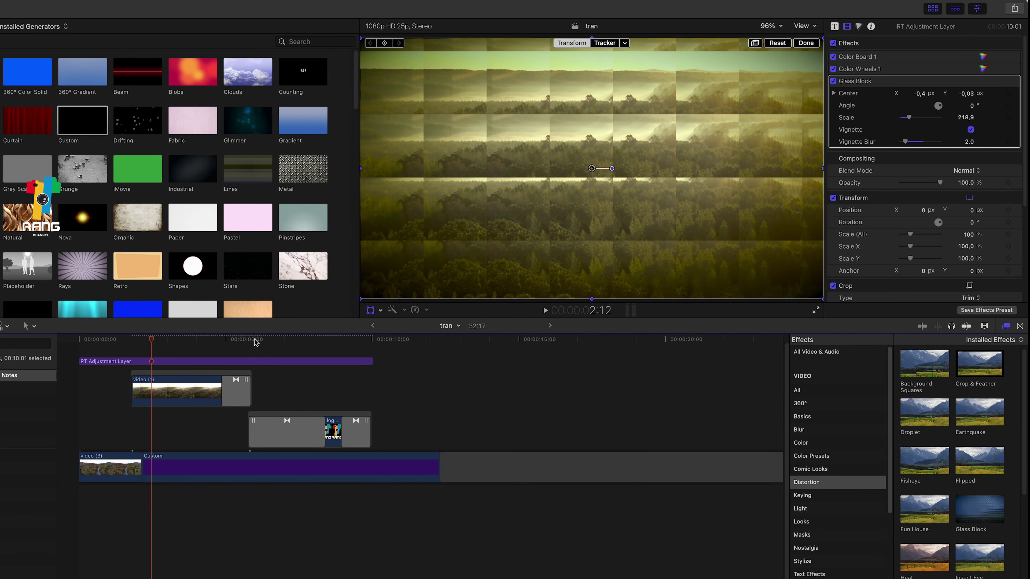
# Step: Add the Rays generator above the purple Custom clip
pyautogui.click(300, 356)
pyautogui.click(300, 464)
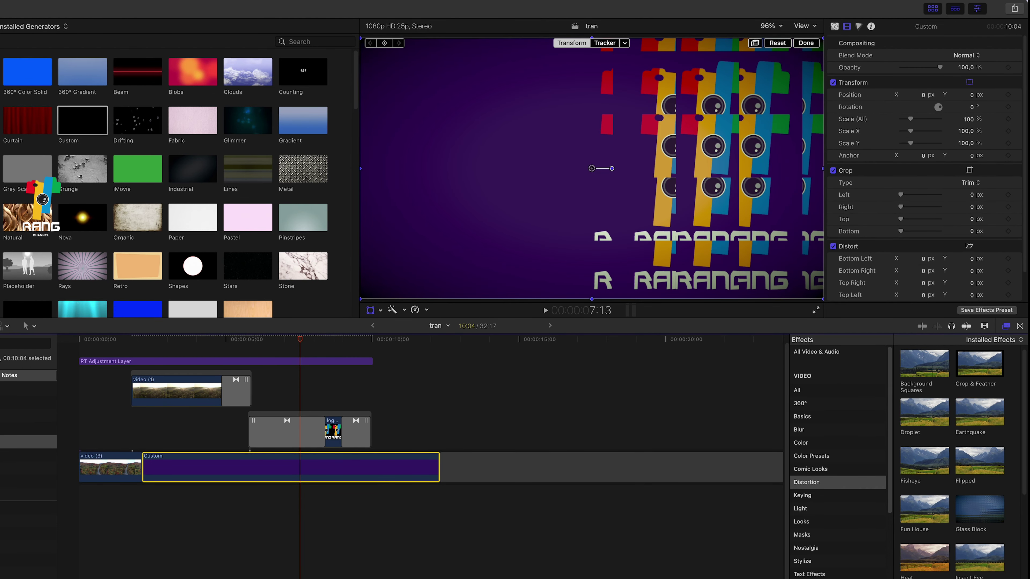
pyautogui.click(87, 116)
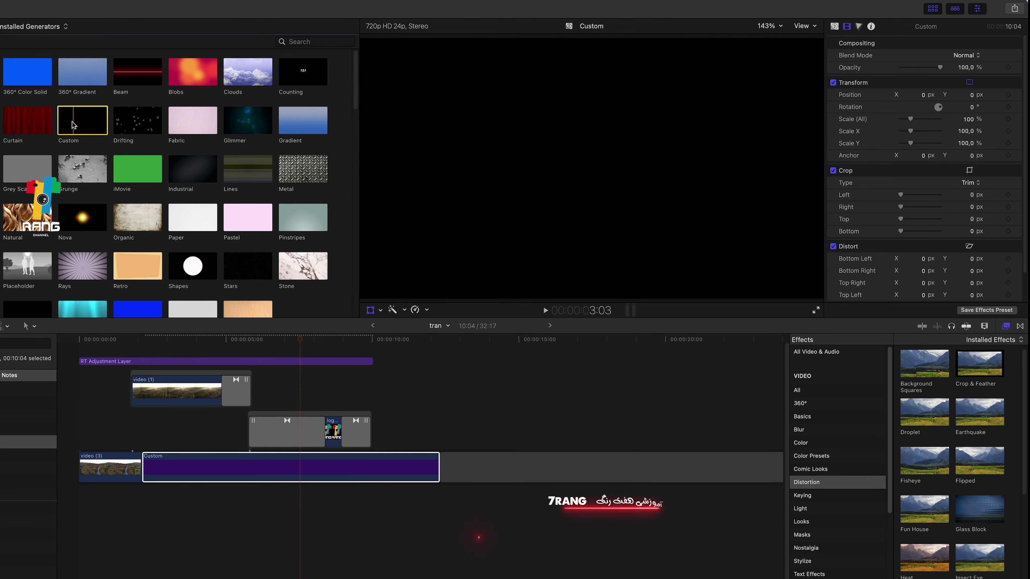
pyautogui.scroll(-1, 248, 217)
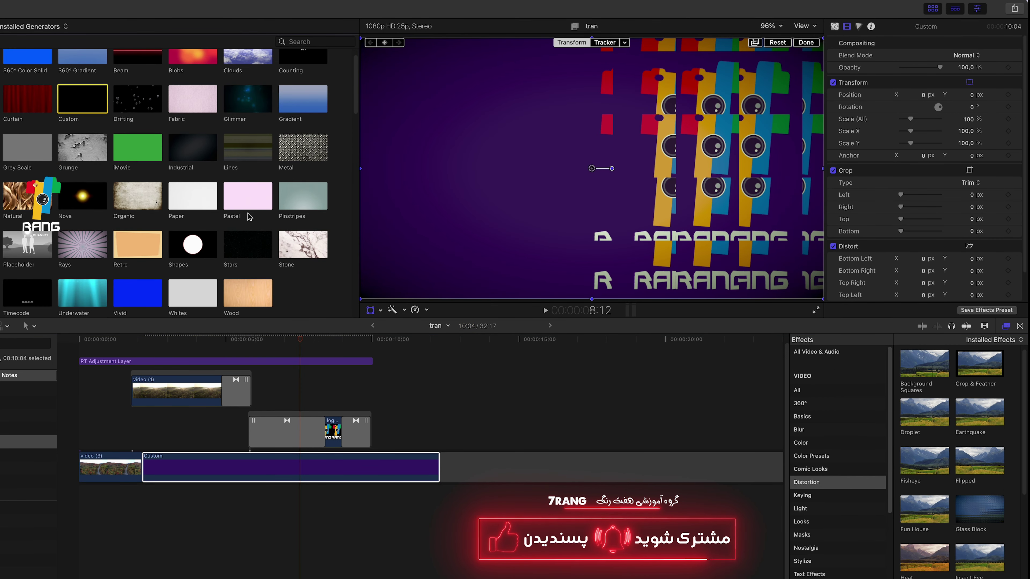
pyautogui.click(291, 465)
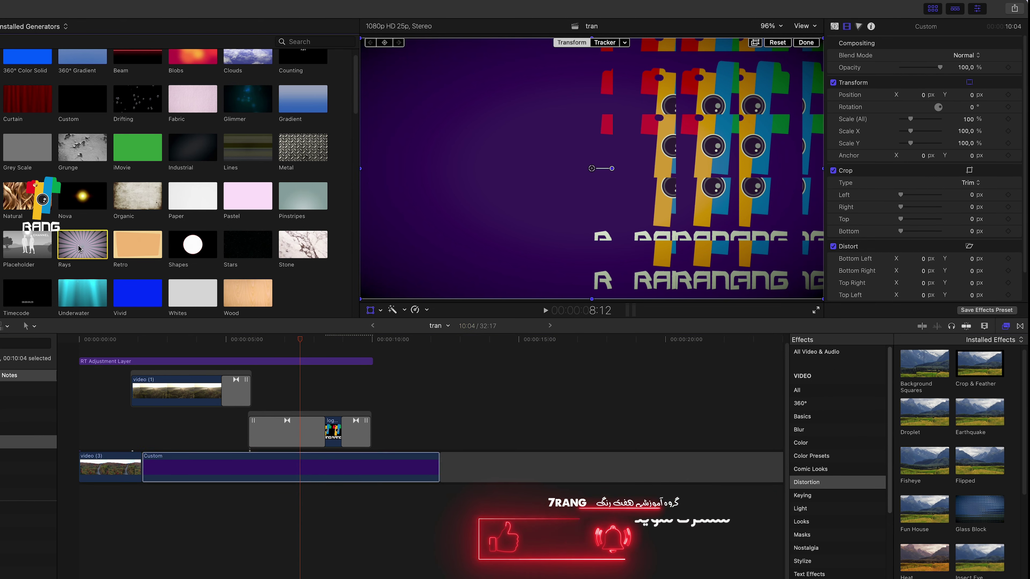
pyautogui.click(93, 246)
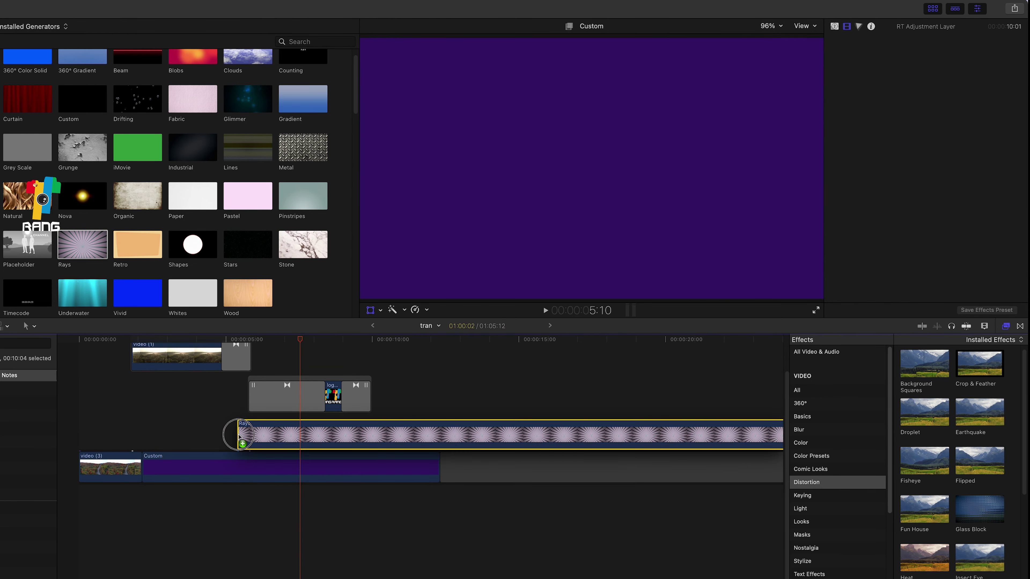
pyautogui.moveTo(94, 246); pyautogui.dragTo(239, 432)
pyautogui.click(354, 423)
pyautogui.moveTo(255, 338); pyautogui.dragTo(339, 361)
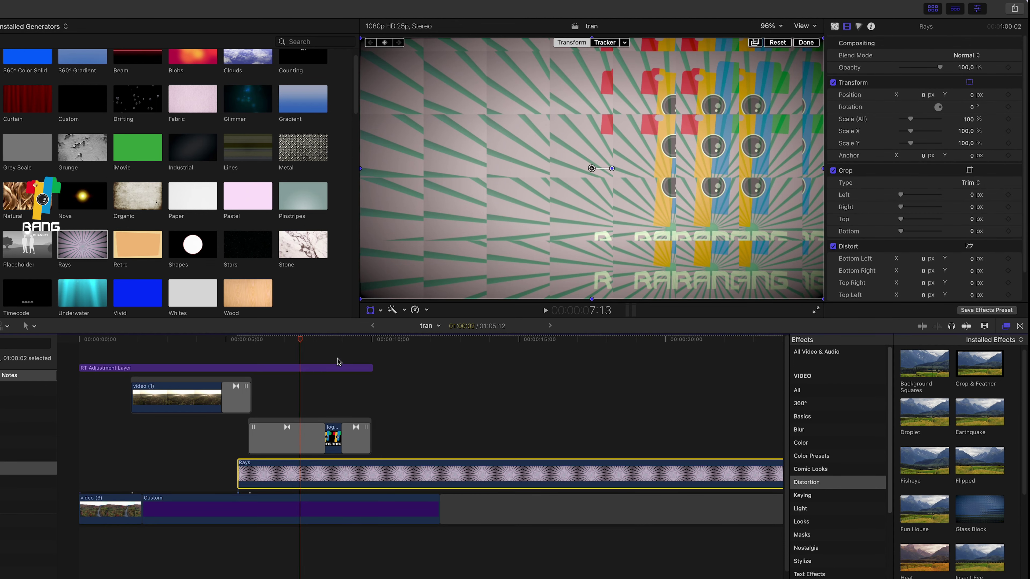
# Step: Delete the Glass Block effect from the RT Adjustment Layer and preview the logo over Rays
pyautogui.click(298, 368)
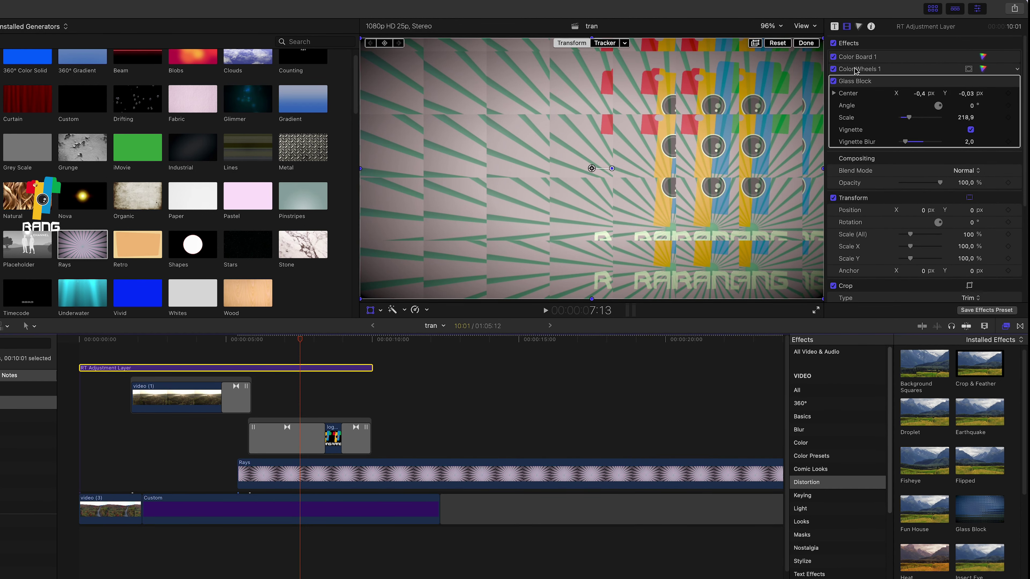
pyautogui.click(864, 82)
pyautogui.press('Delete')
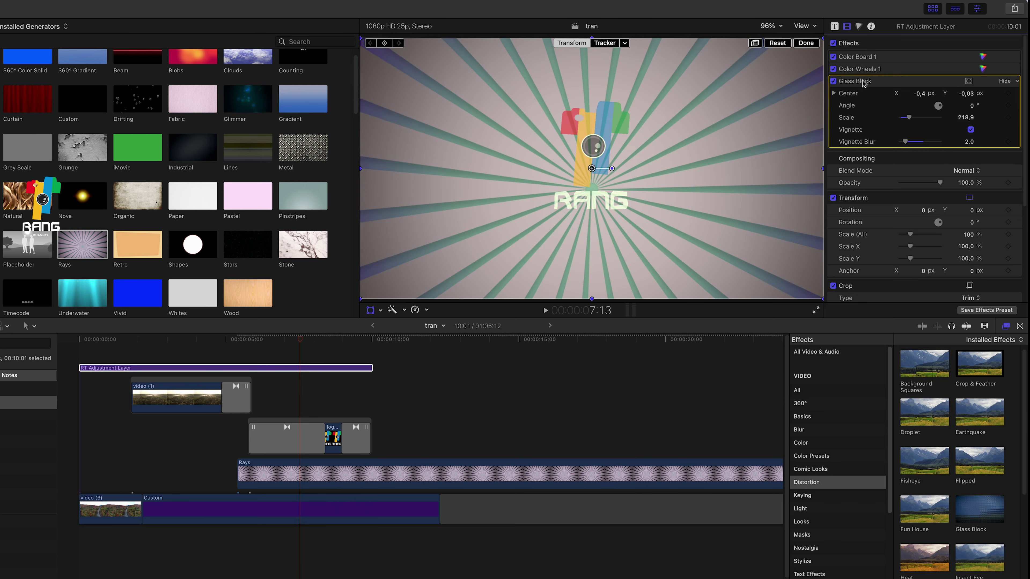
pyautogui.moveTo(230, 343); pyautogui.dragTo(331, 341)
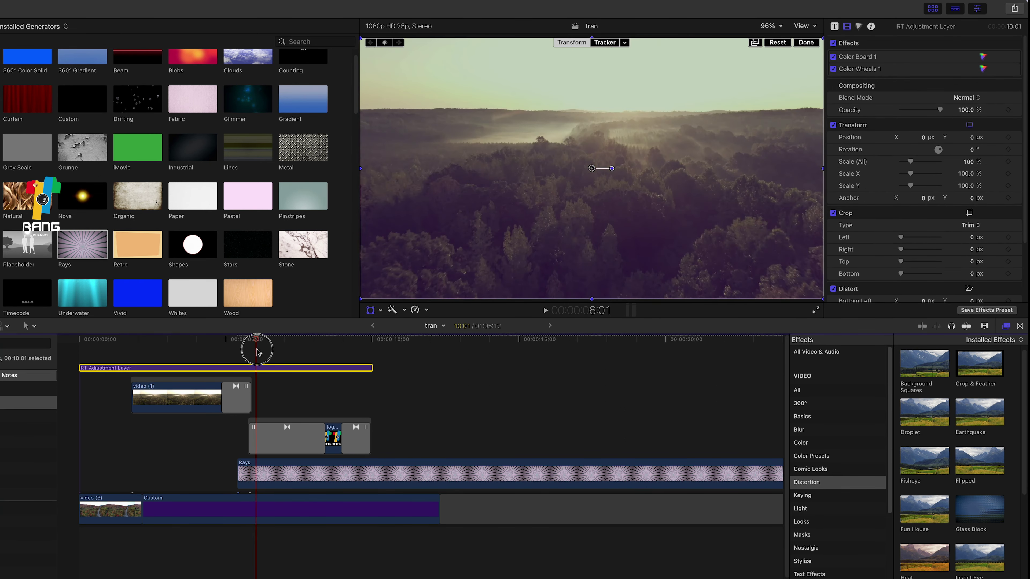
# Step: Disable the Custom clip, then make a first, cancelled attempt to add the Stone generator
pyautogui.click(310, 507)
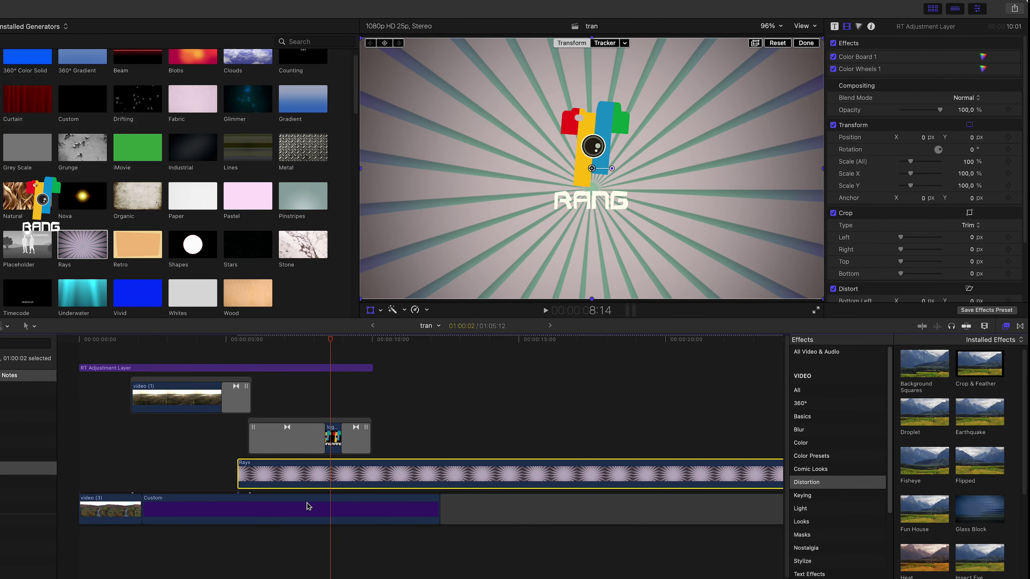
pyautogui.press('v')
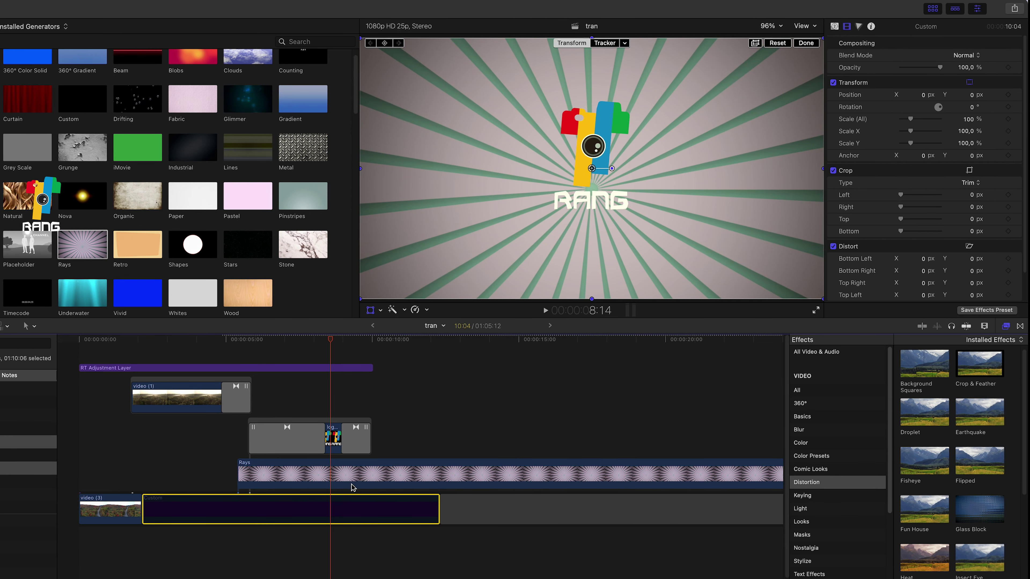
pyautogui.click(354, 479)
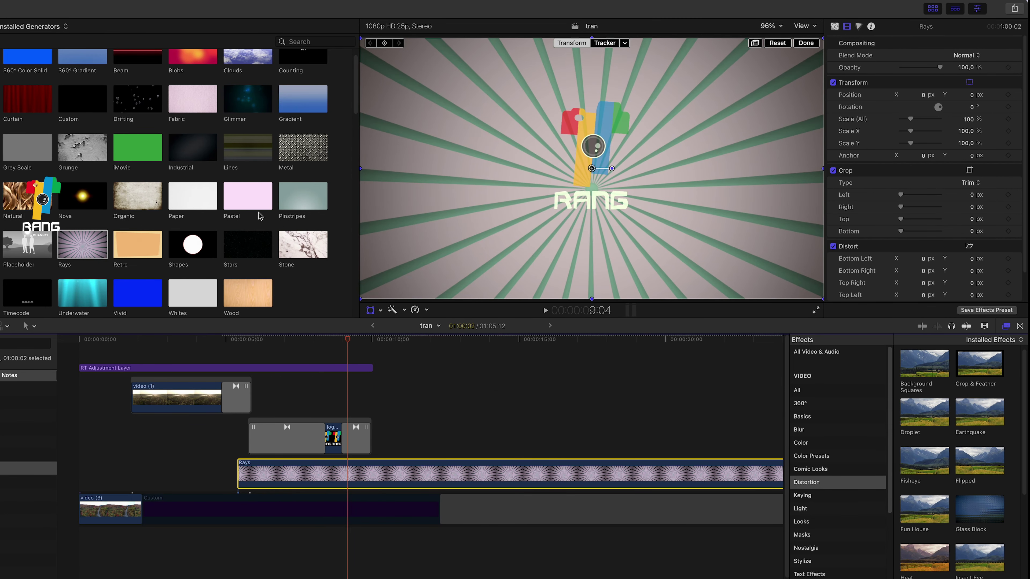
pyautogui.moveTo(303, 245)
pyautogui.mouseDown()
pyautogui.moveTo(318, 357)
pyautogui.moveTo(255, 468)
pyautogui.mouseUp()
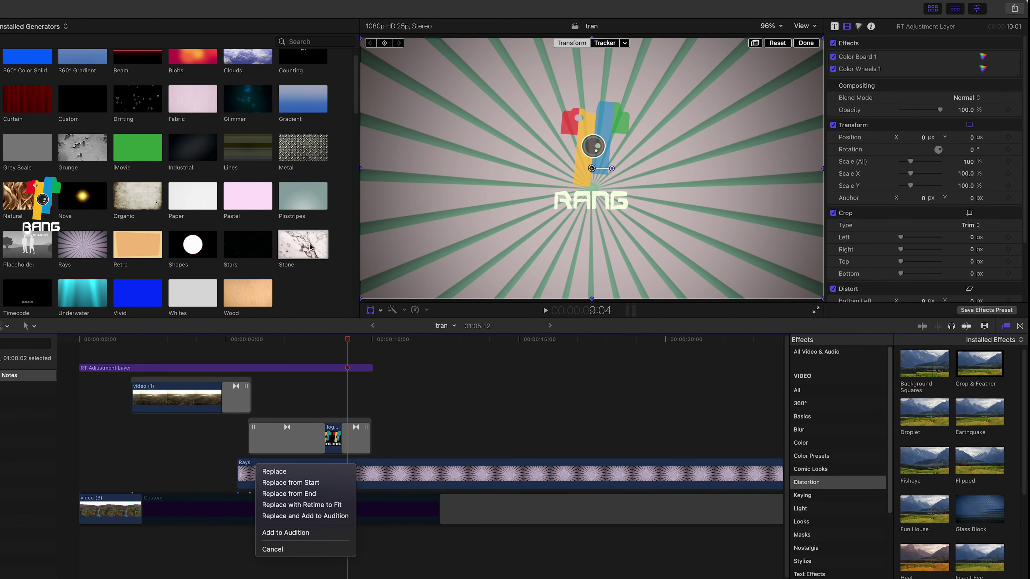
pyautogui.press('Escape')
# Step: Stack the Stone generator as a clip above Rays
pyautogui.moveTo(302, 245)
pyautogui.mouseDown()
pyautogui.moveTo(375, 459)
pyautogui.moveTo(315, 458)
pyautogui.mouseUp()
pyautogui.moveTo(332, 451); pyautogui.dragTo(237, 444)
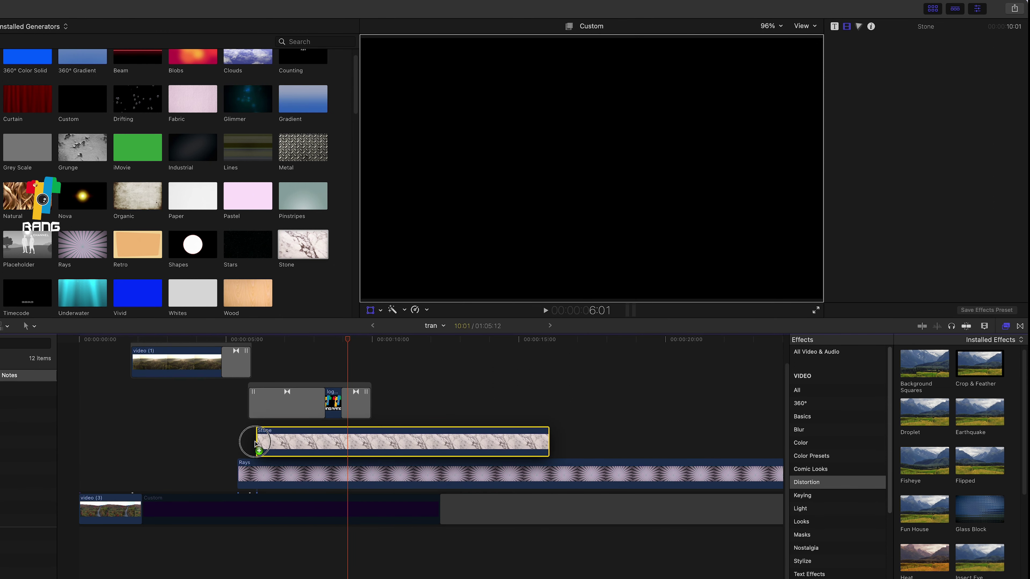
pyautogui.click(360, 464)
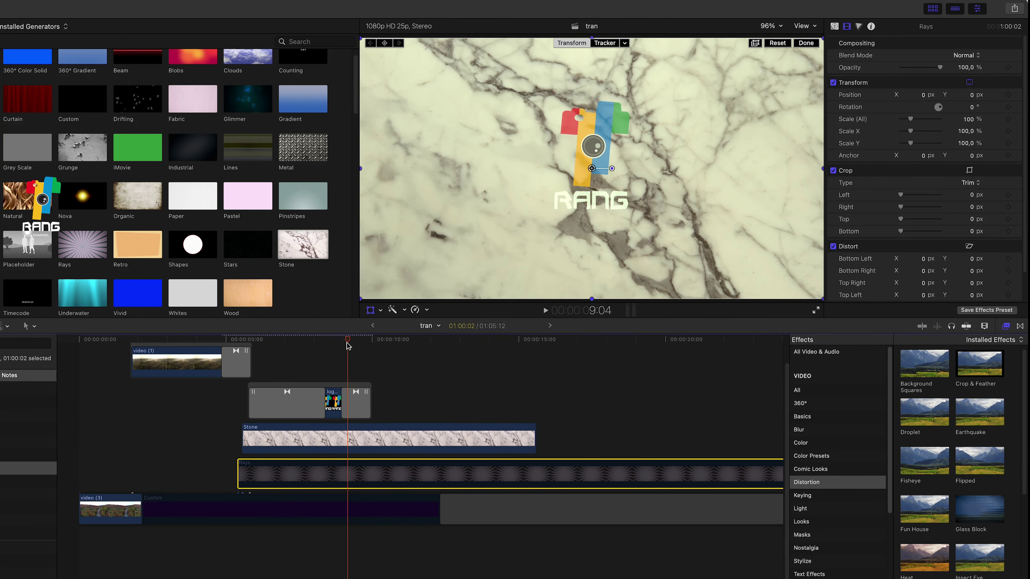
pyautogui.moveTo(348, 345); pyautogui.dragTo(336, 345)
pyautogui.click(372, 445)
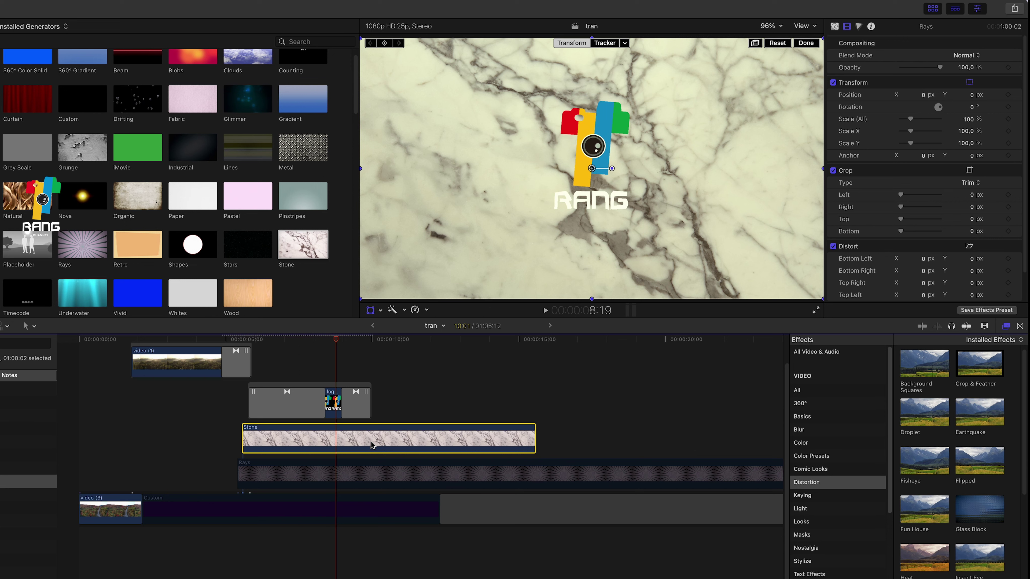
# Step: Browse the Pastel, Paper, Organic, iMovie, Industrial, Lines and Metal generators, then add Gradient at 8:04
pyautogui.click(228, 197)
pyautogui.click(188, 197)
pyautogui.click(127, 198)
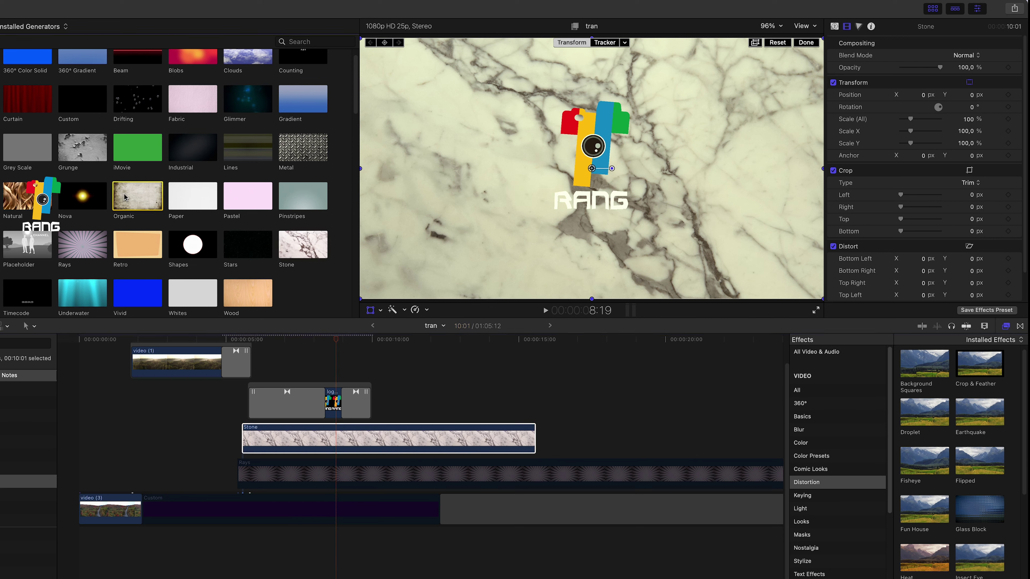
pyautogui.click(123, 154)
pyautogui.click(210, 147)
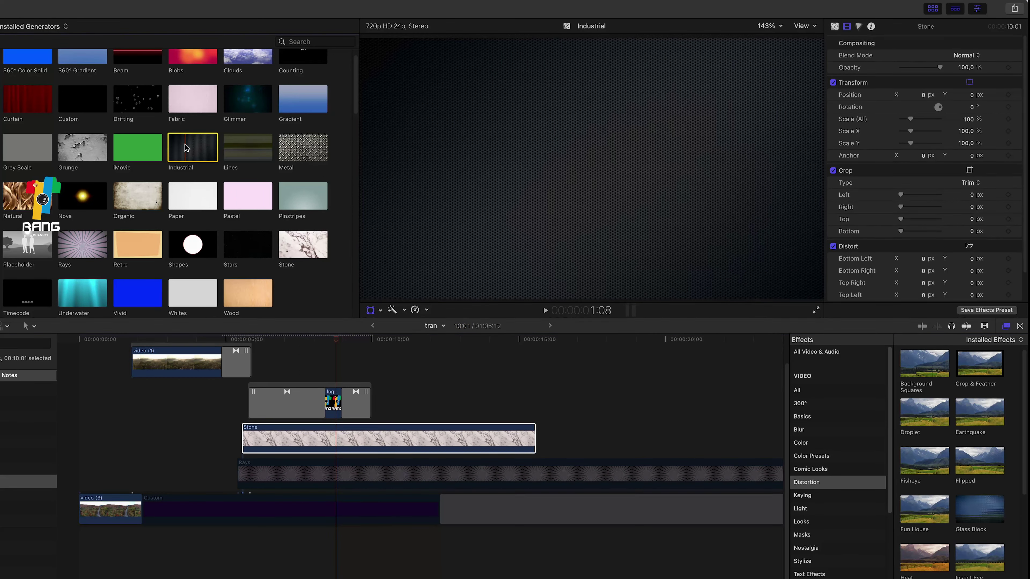
pyautogui.click(253, 149)
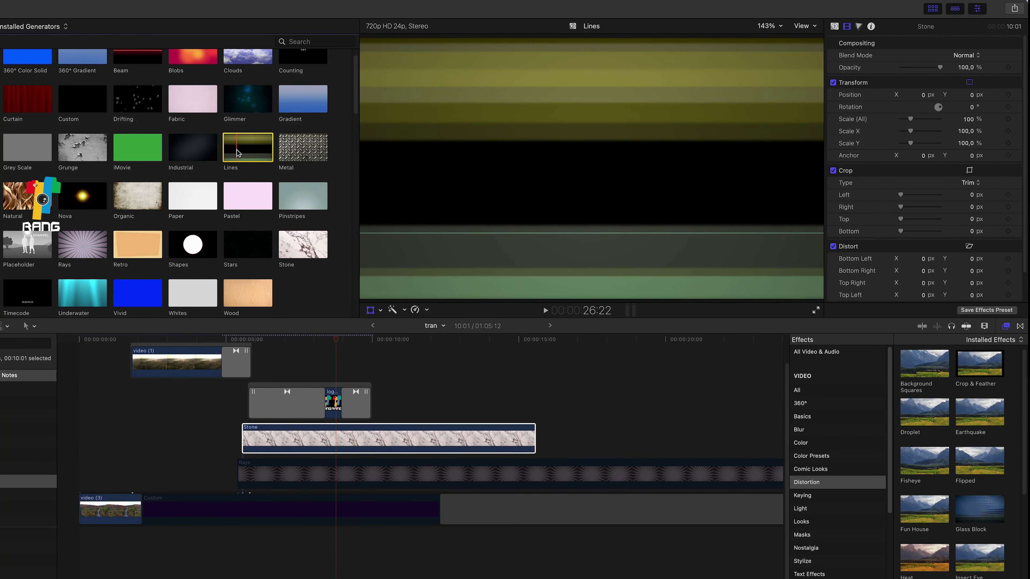
pyautogui.click(303, 147)
pyautogui.click(92, 109)
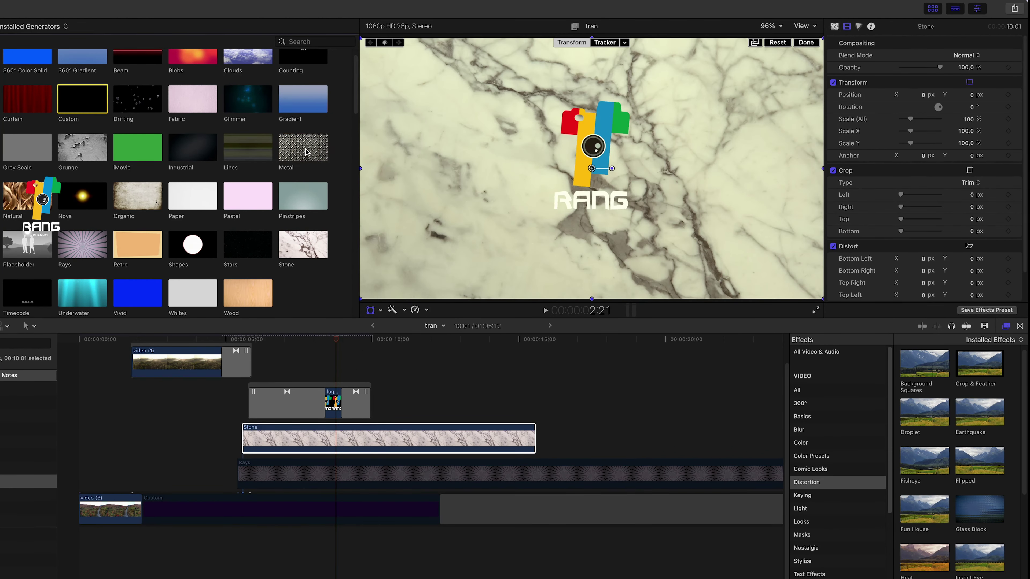
pyautogui.click(318, 339)
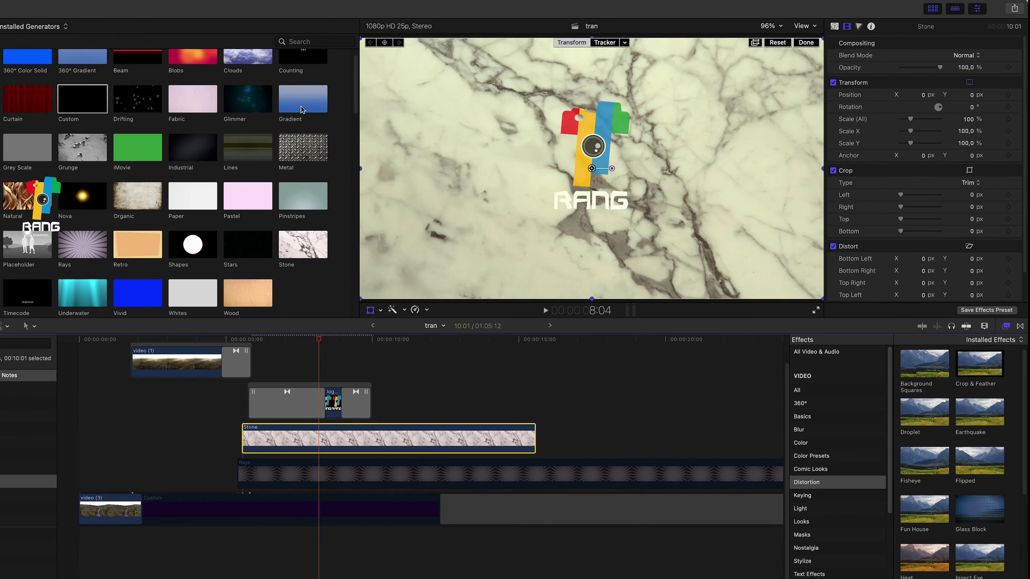
pyautogui.moveTo(302, 110); pyautogui.dragTo(254, 408)
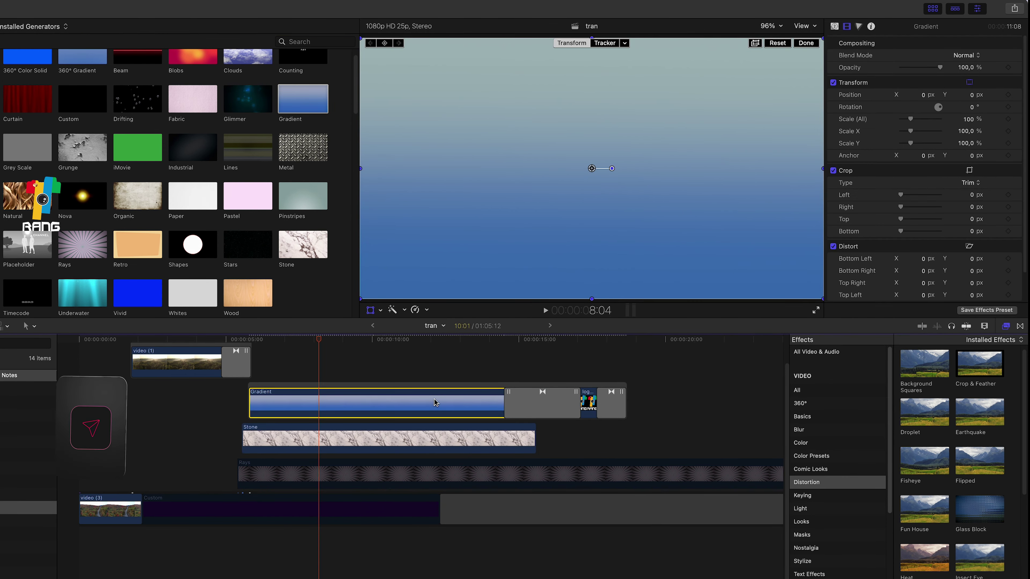
# Step: Undo and re-add Gradient between Stone and Rays, then disable the Stone clip
pyautogui.hotkey('ctrl', 'z')
pyautogui.moveTo(303, 99)
pyautogui.mouseDown()
pyautogui.moveTo(269, 388)
pyautogui.moveTo(285, 436)
pyautogui.mouseUp()
pyautogui.click(284, 403)
pyautogui.press('v')
# Step: Show the Gradient generator's colour parameters and play back from before the logo
pyautogui.click(316, 437)
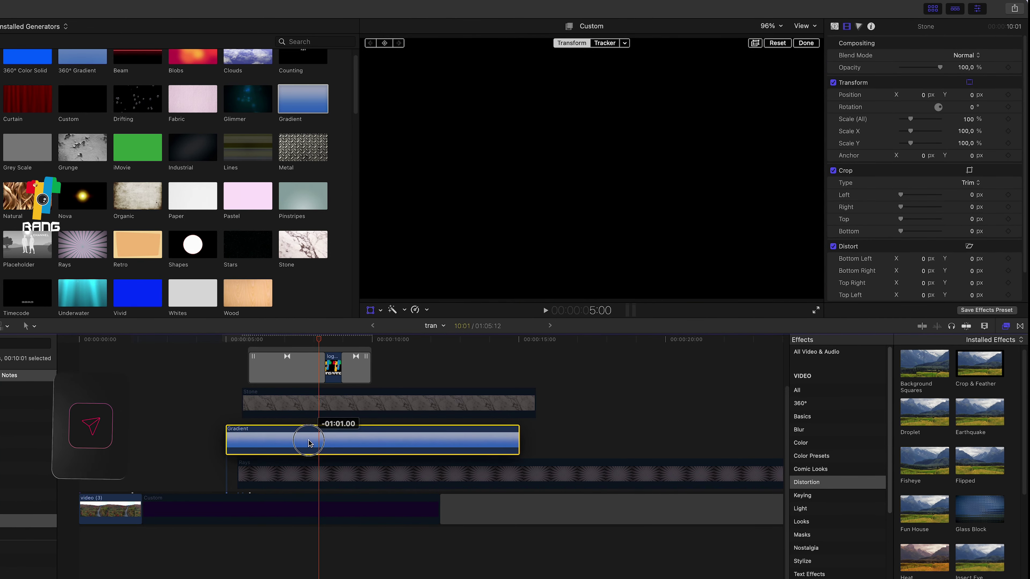
pyautogui.click(834, 26)
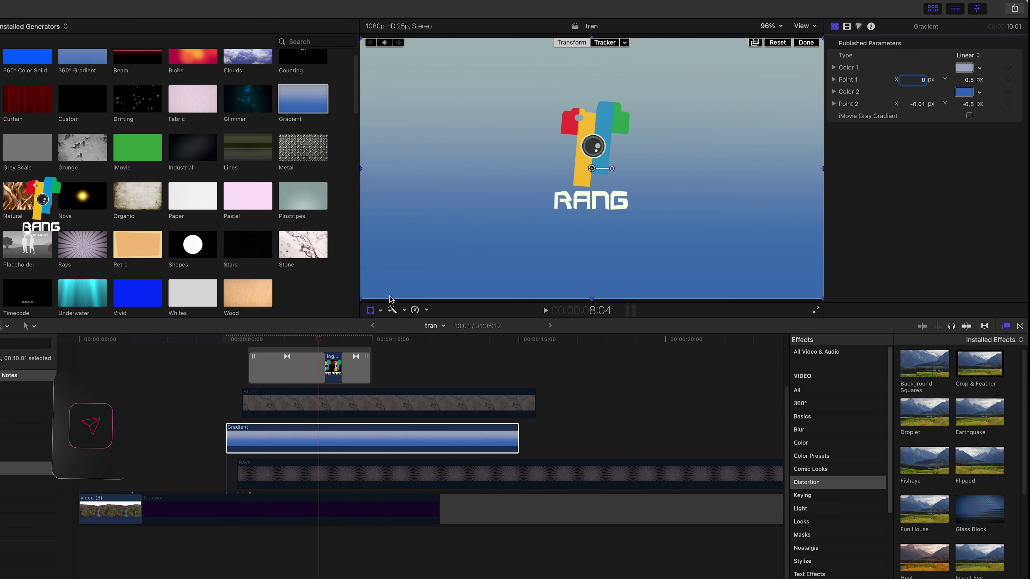
pyautogui.click(252, 356)
pyautogui.press('space')
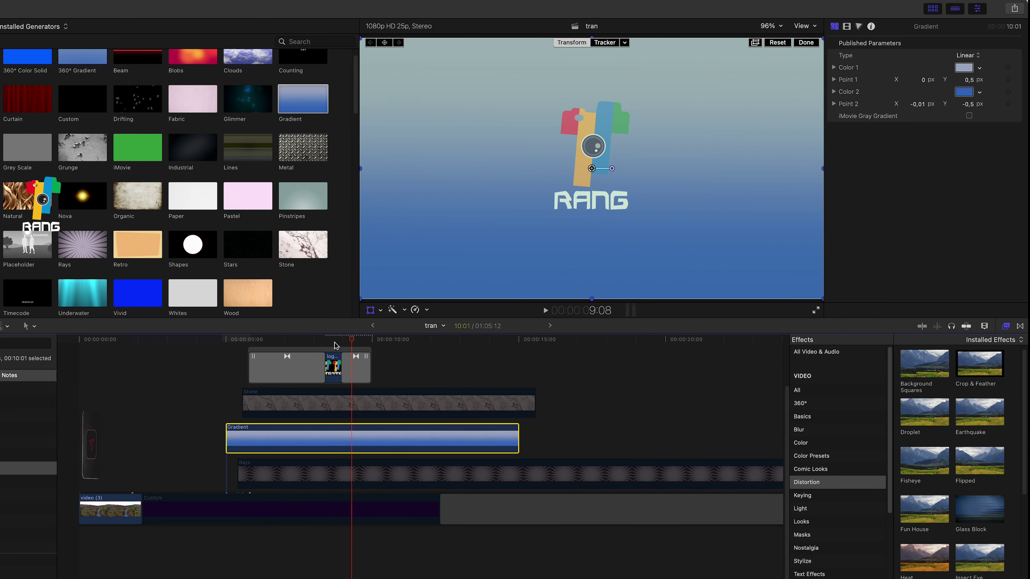
pyautogui.moveTo(161, 339); pyautogui.dragTo(78, 339)
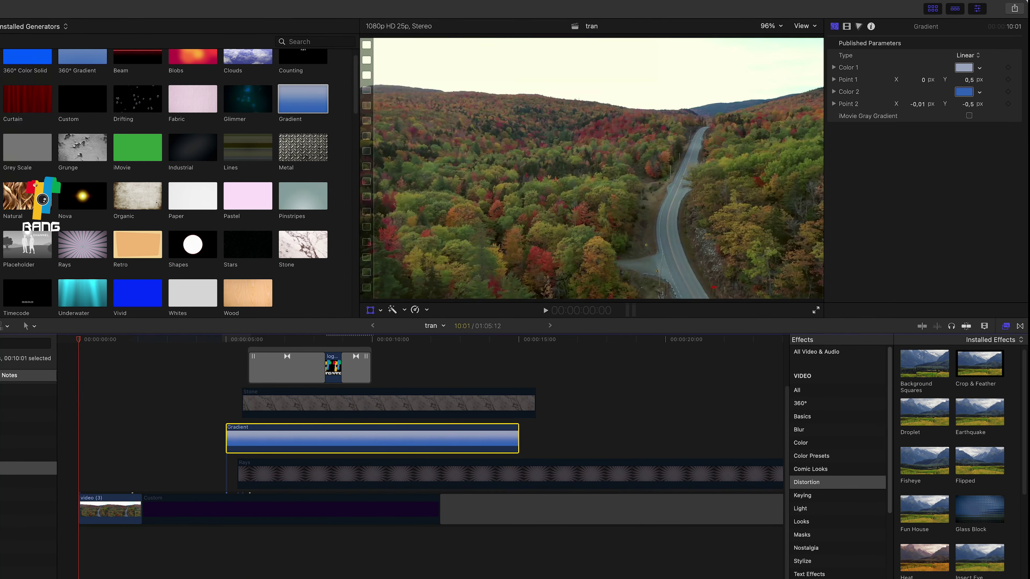